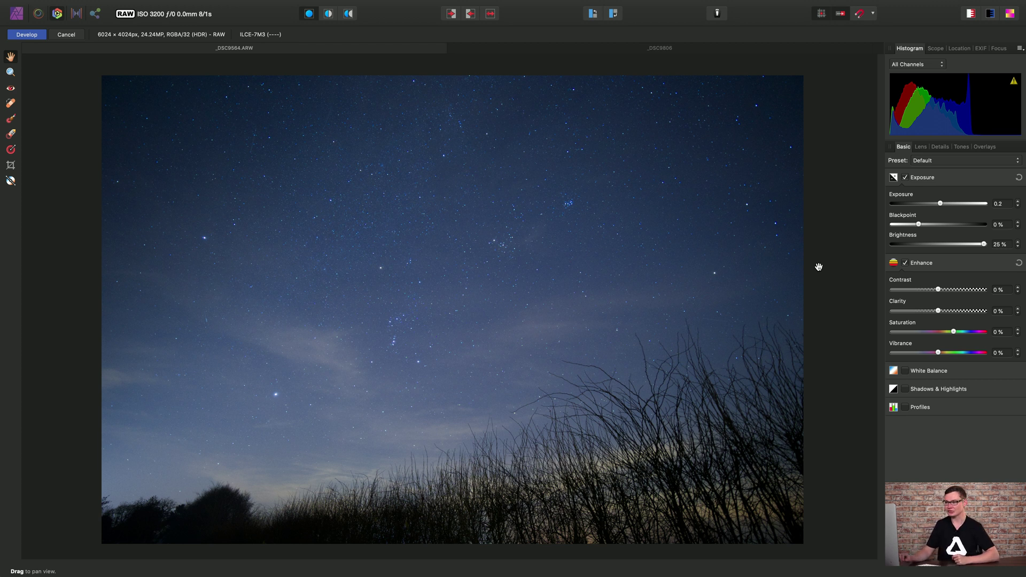
Step: Zoom in on the night sky and pan across it to examine noise around the stars
scroll(460, 280, up, 3)
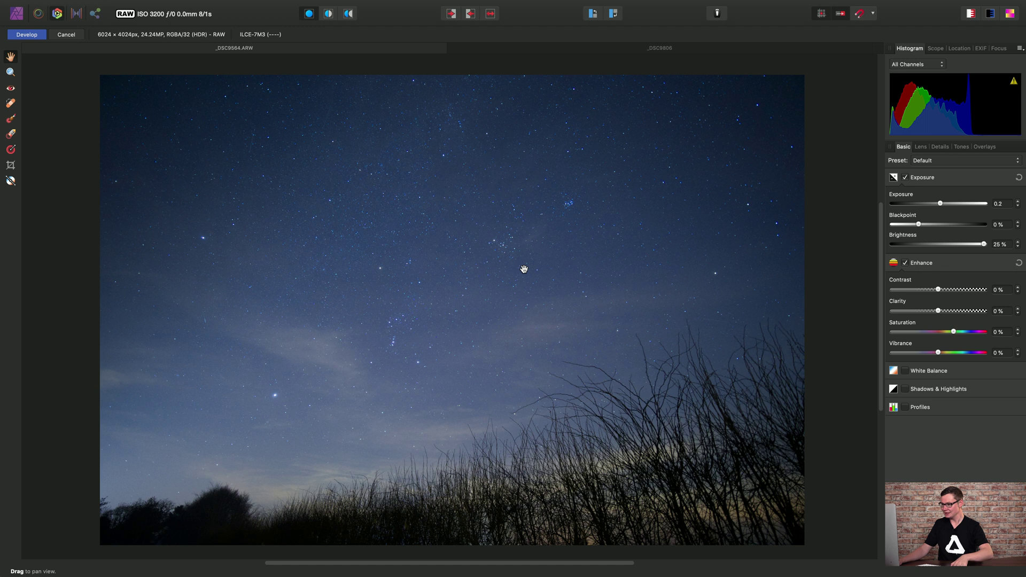
scroll(479, 279, up, 10)
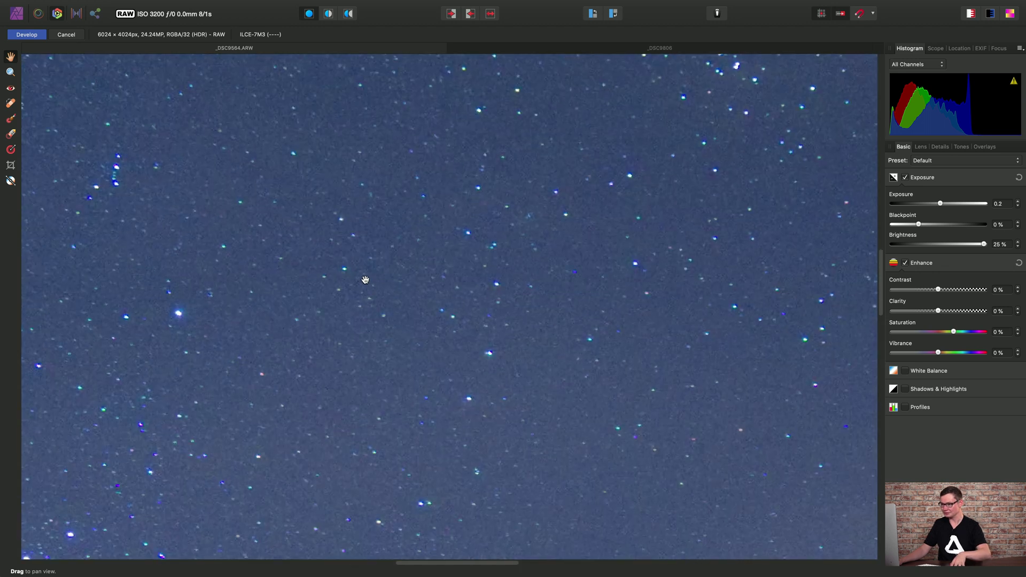
scroll(365, 279, up, 5)
scroll(365, 279, left, 5)
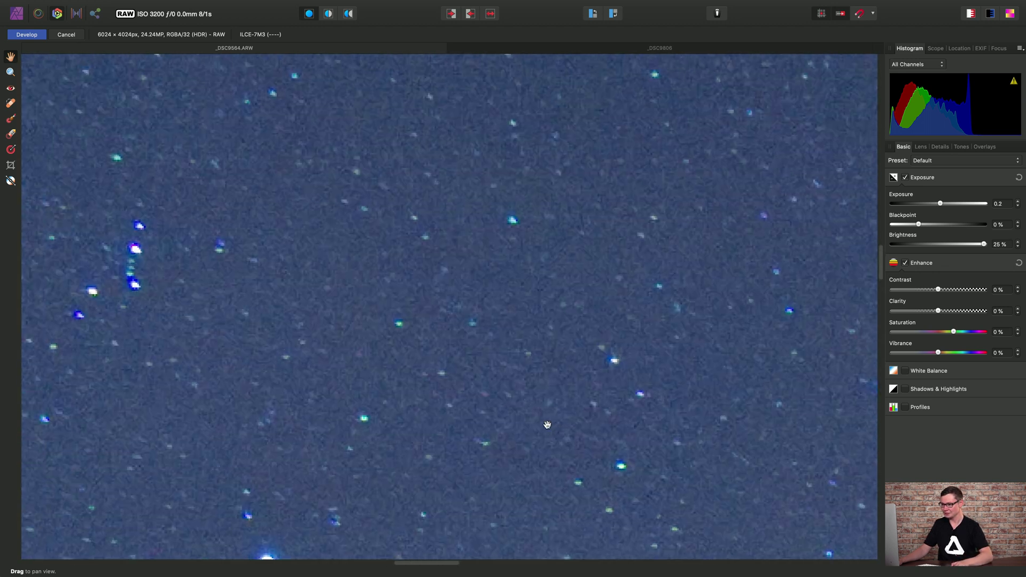
scroll(406, 304, up, 5)
scroll(406, 305, left, 5)
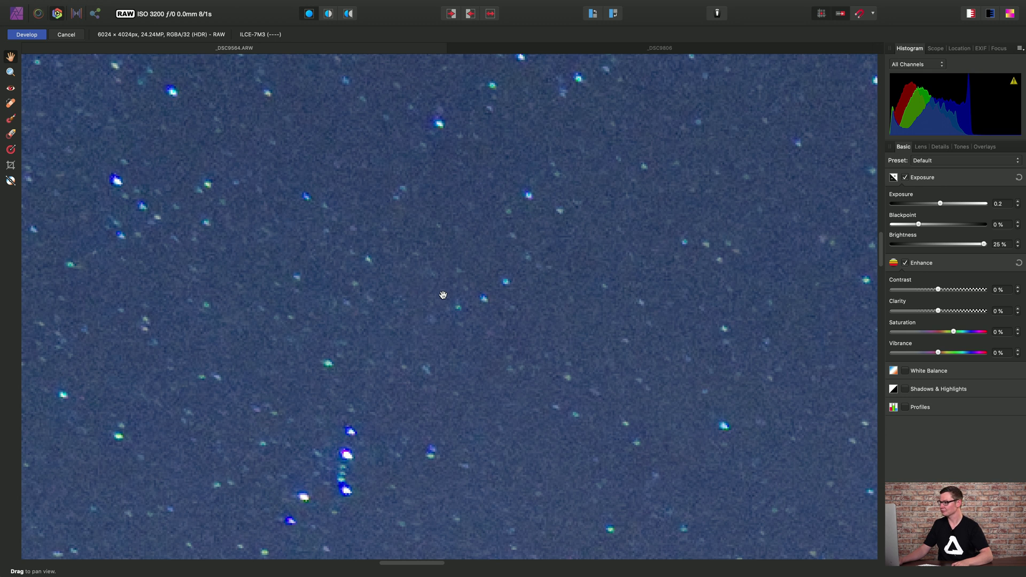
Step: Compare colour noise reduction at 0% in the Details tab, then raise Colours to about 50%
click(940, 147)
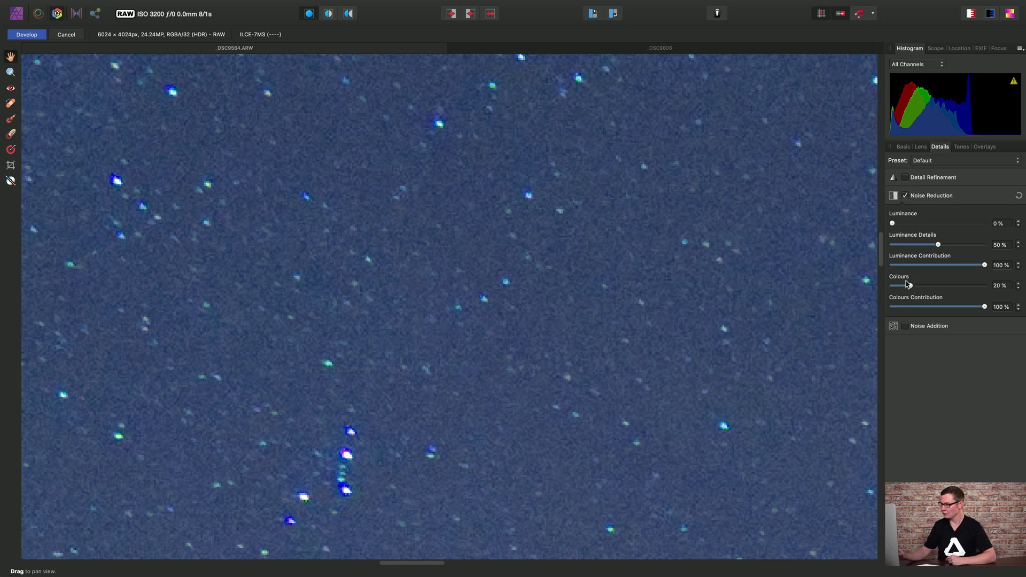
drag(910, 287, 884, 289)
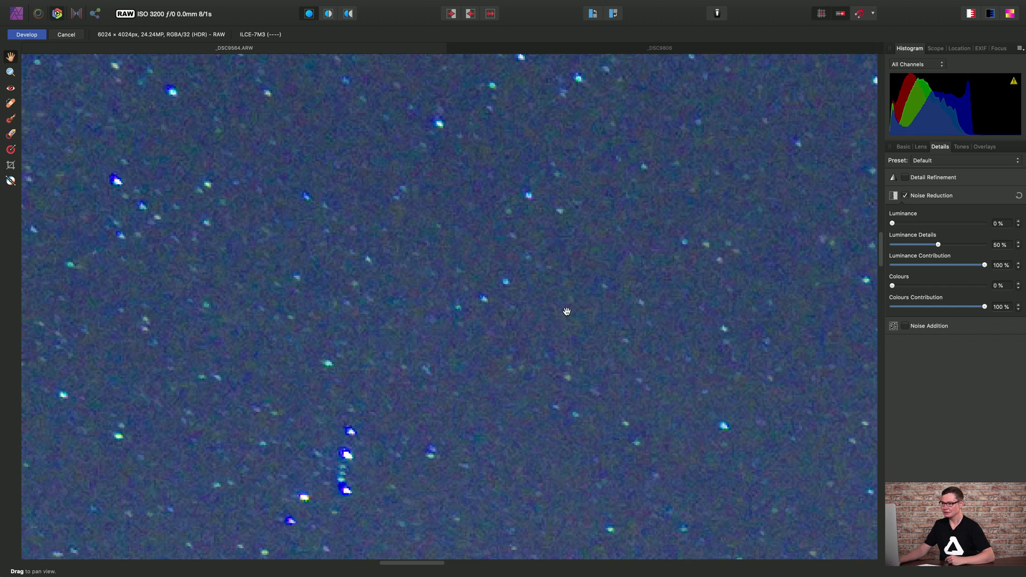
scroll(534, 347, right, 5)
drag(538, 361, 446, 398)
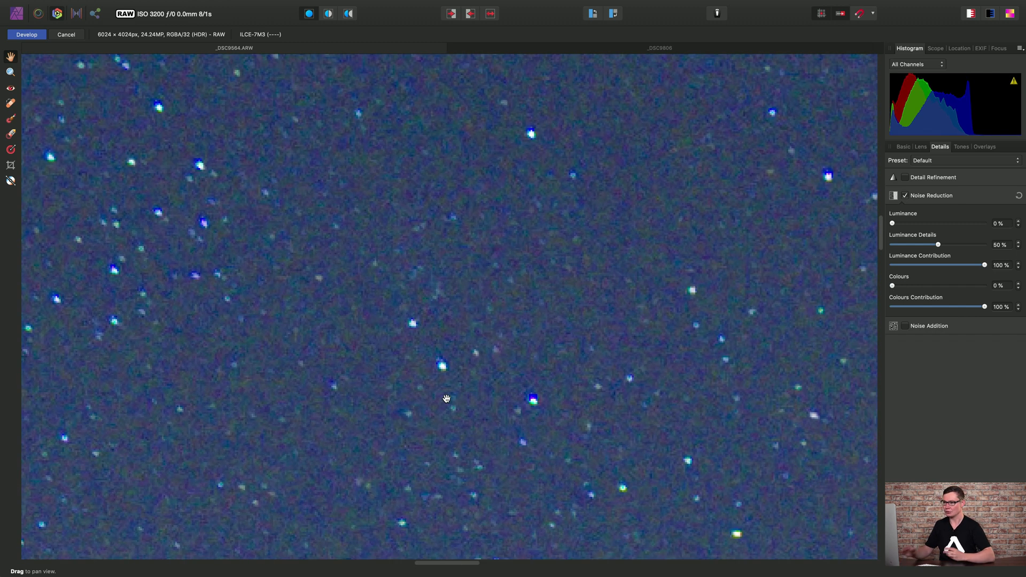
scroll(422, 363, up, 5)
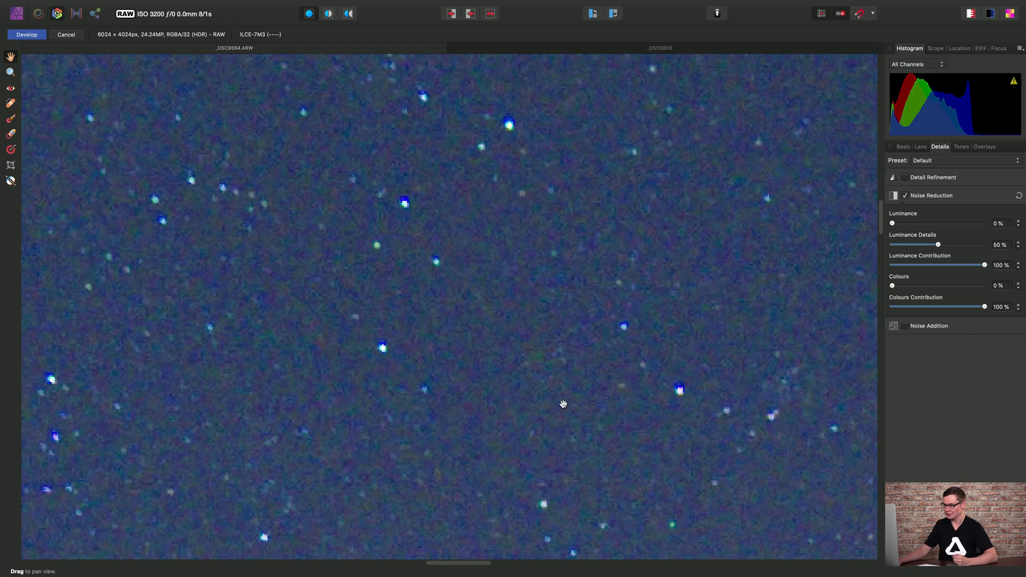
scroll(427, 347, left, 10)
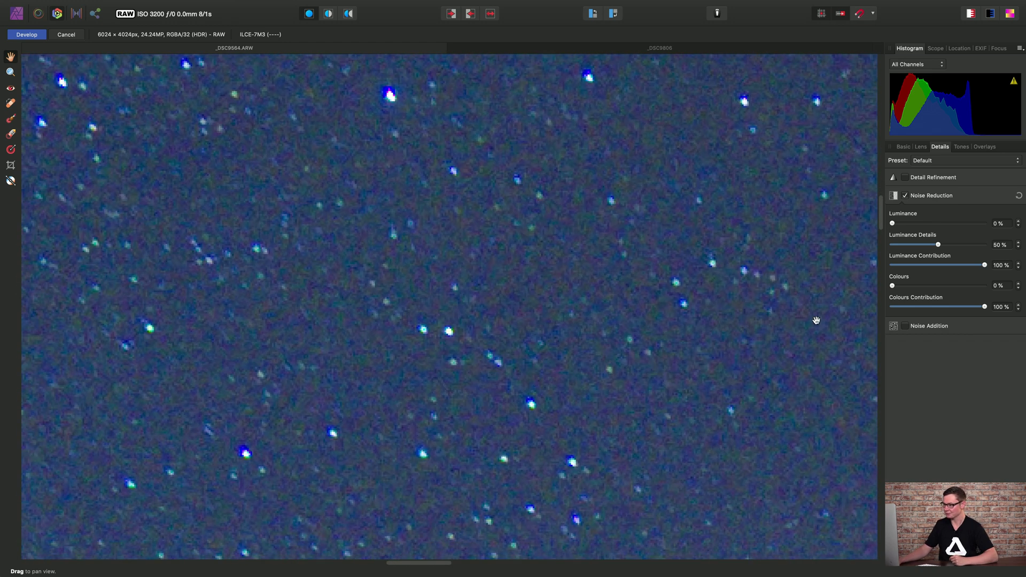
drag(893, 287, 911, 288)
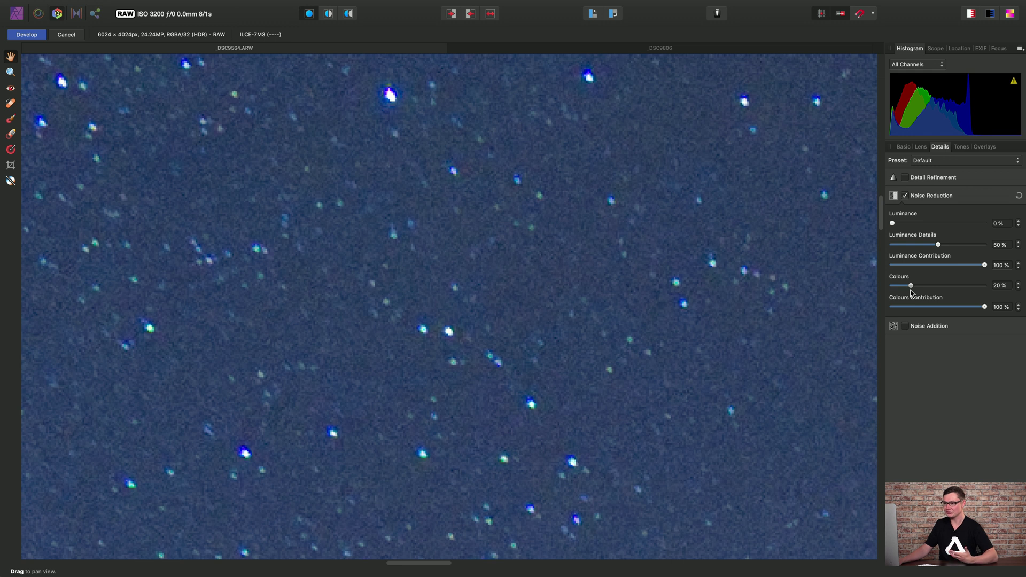
drag(911, 288, 941, 289)
Step: Settle Colours at 51% and set Luminance noise reduction to about 33%
drag(575, 193, 577, 292)
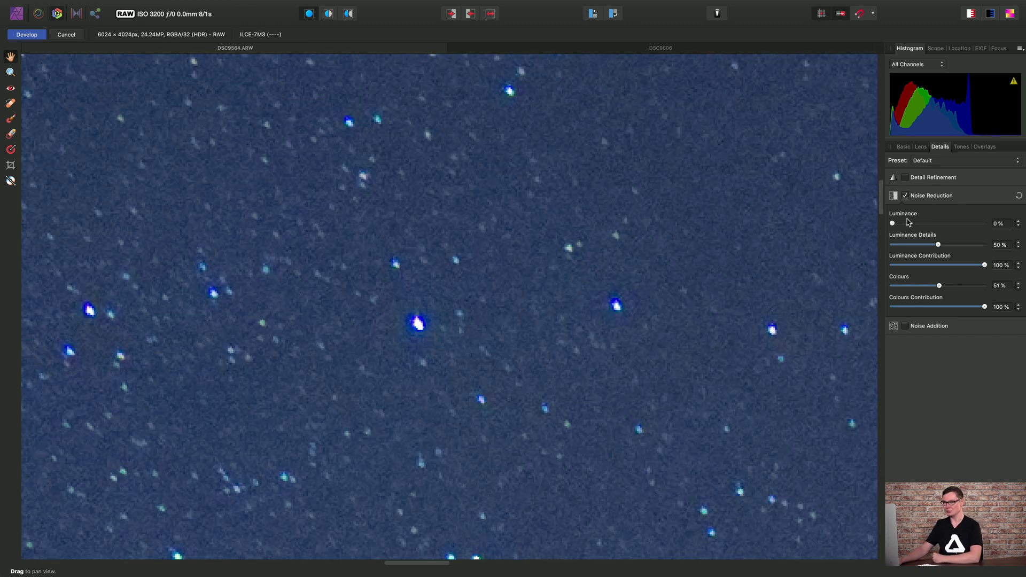
drag(892, 225, 923, 230)
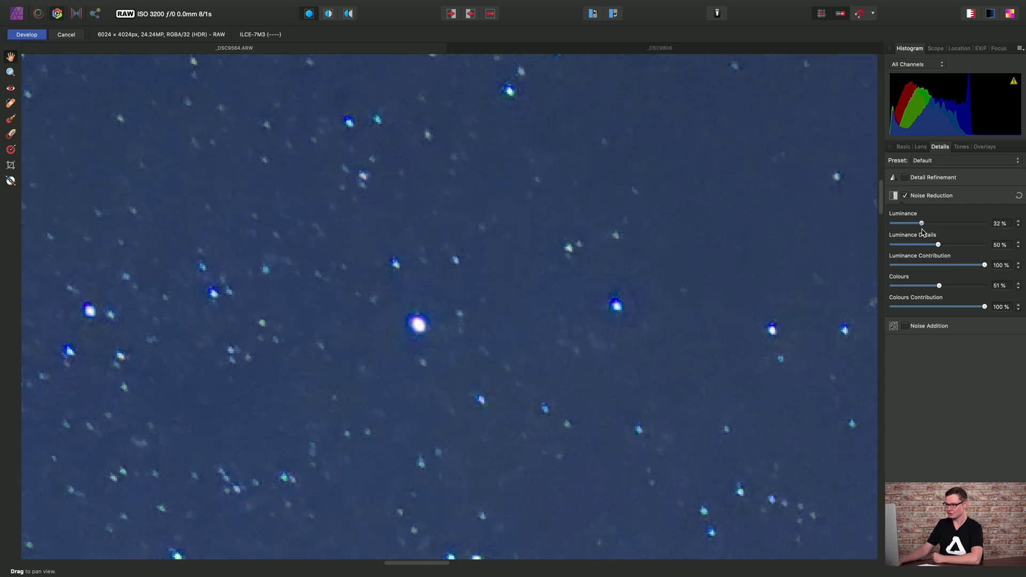
drag(923, 232, 924, 232)
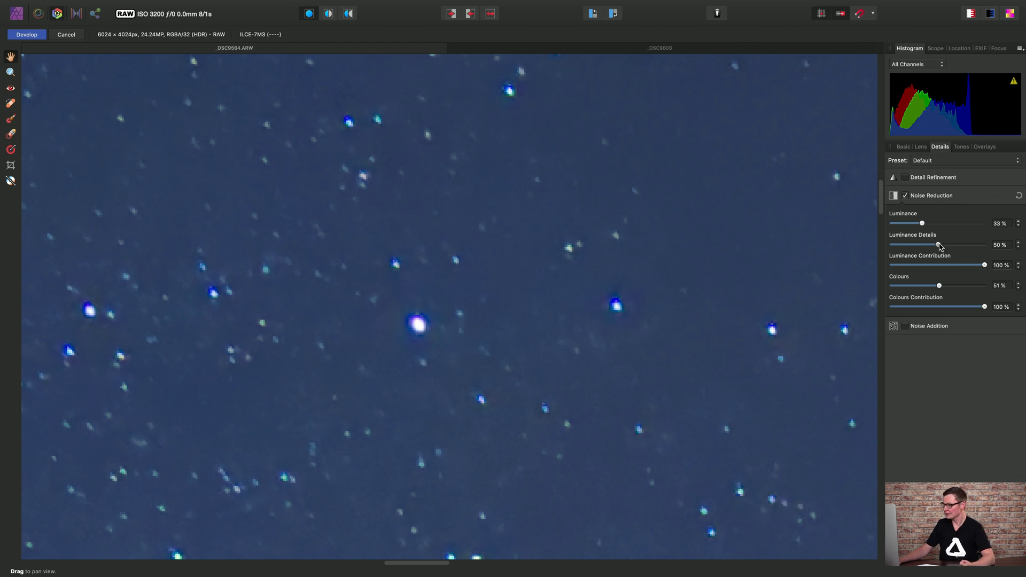
Step: Try Luminance Details at maximum, 23% and 64% while panning across the star field
drag(939, 246, 1025, 255)
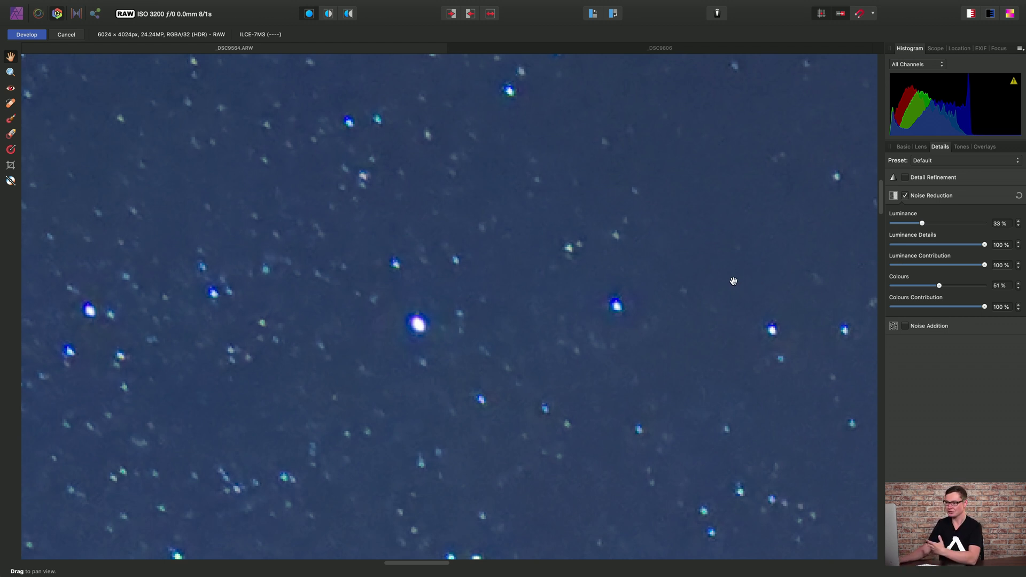
drag(543, 317, 633, 300)
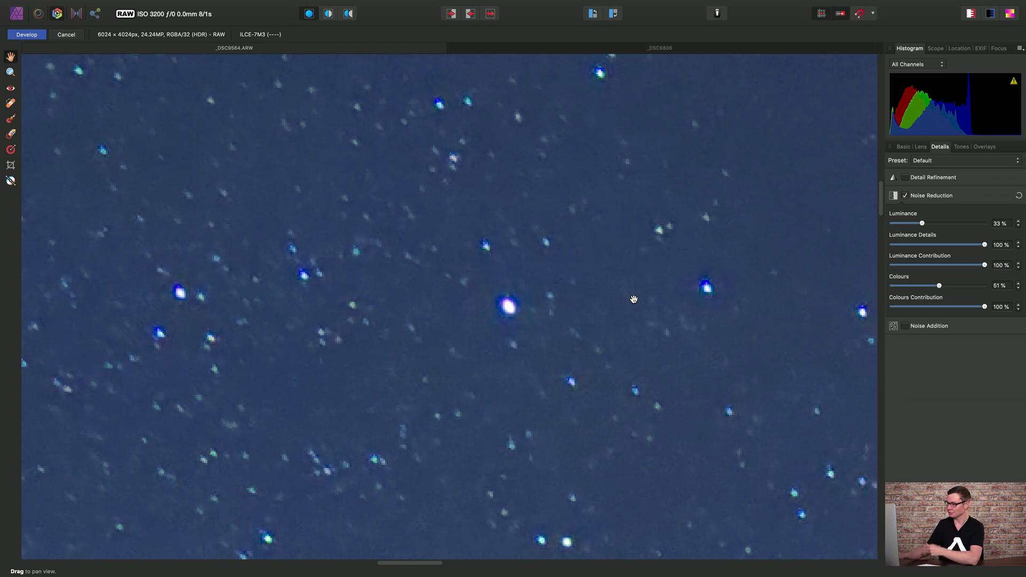
drag(984, 245, 892, 246)
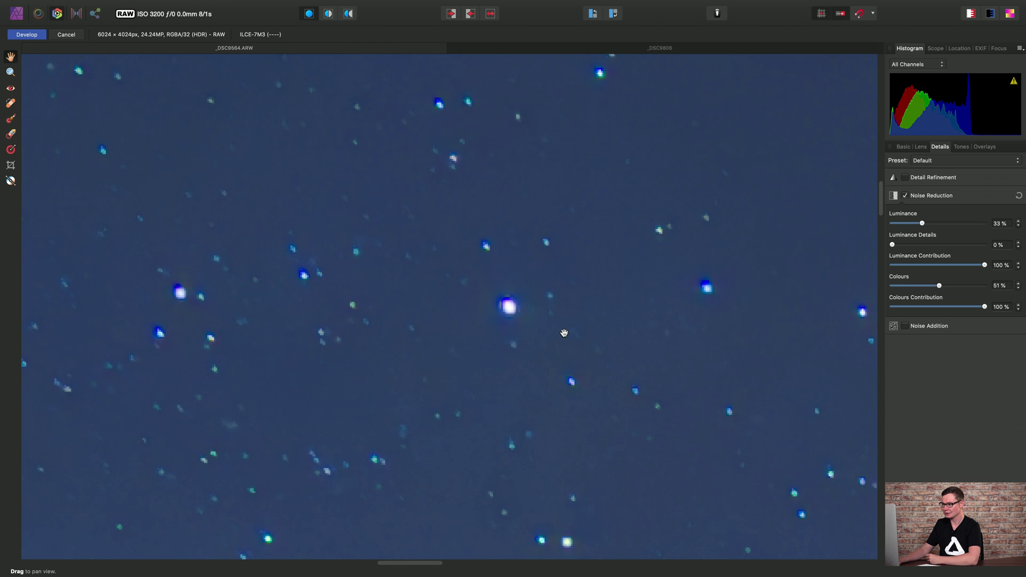
drag(641, 277, 648, 381)
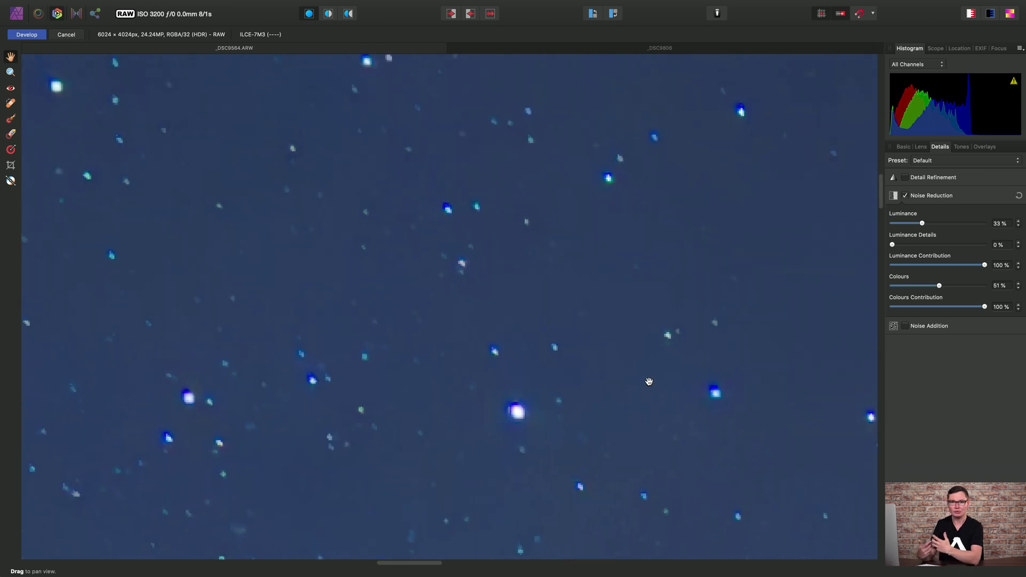
scroll(649, 382, up, 3)
scroll(648, 381, left, 3)
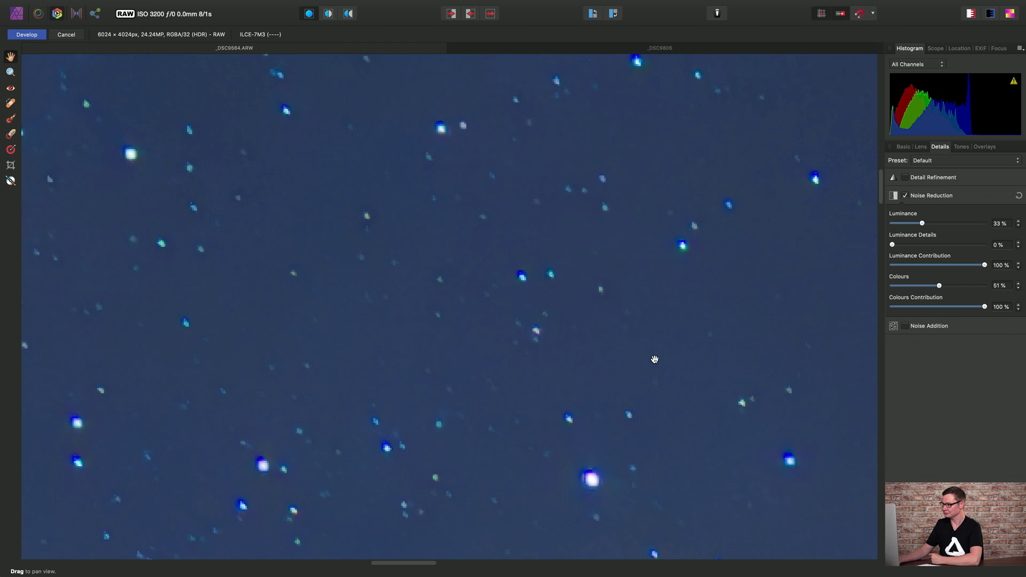
drag(893, 245, 930, 227)
drag(647, 296, 438, 371)
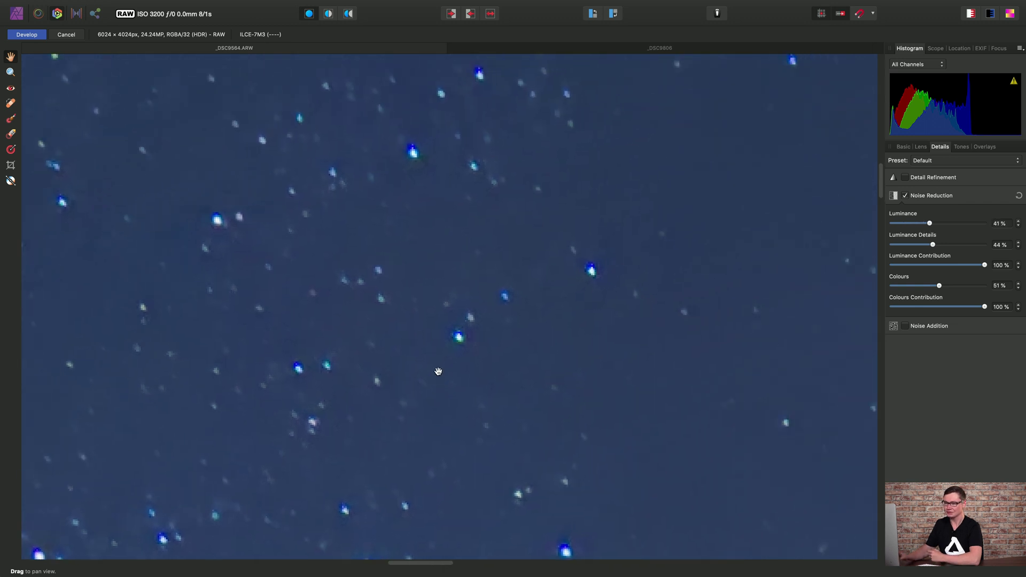
drag(607, 341, 496, 414)
drag(666, 257, 565, 358)
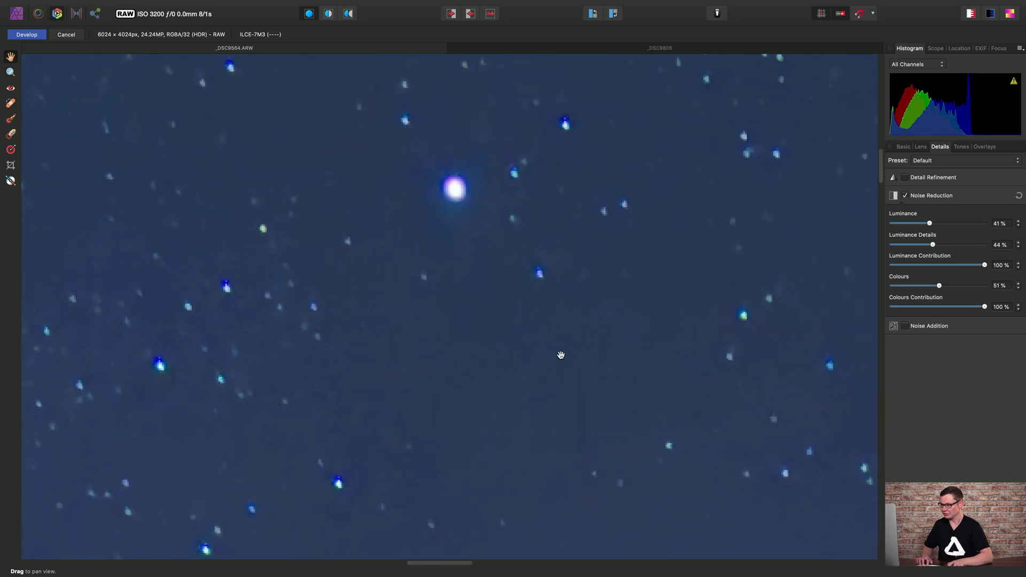
key(super+0)
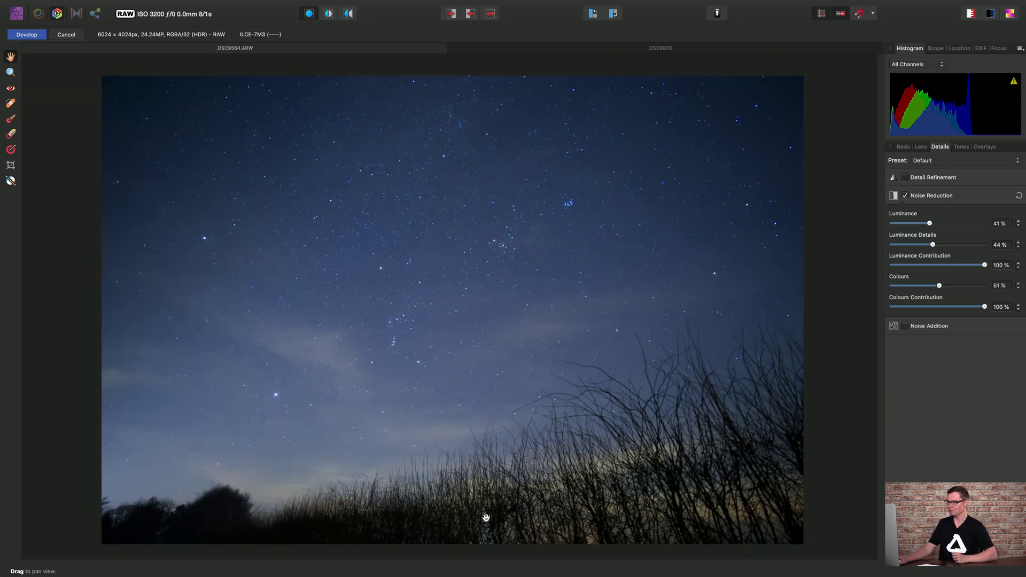
click(802, 50)
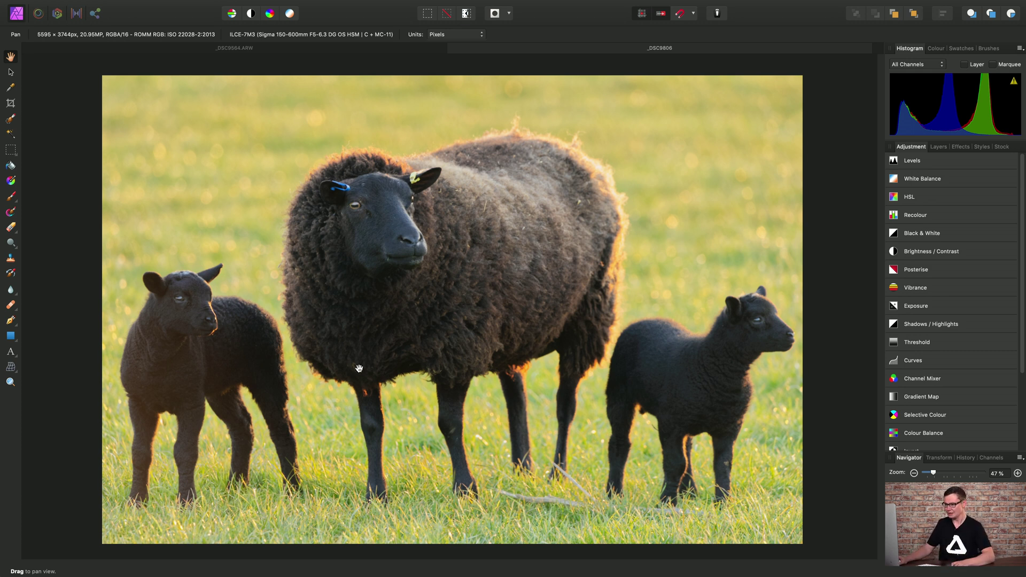
scroll(224, 229, up, 10)
scroll(286, 274, up, 7)
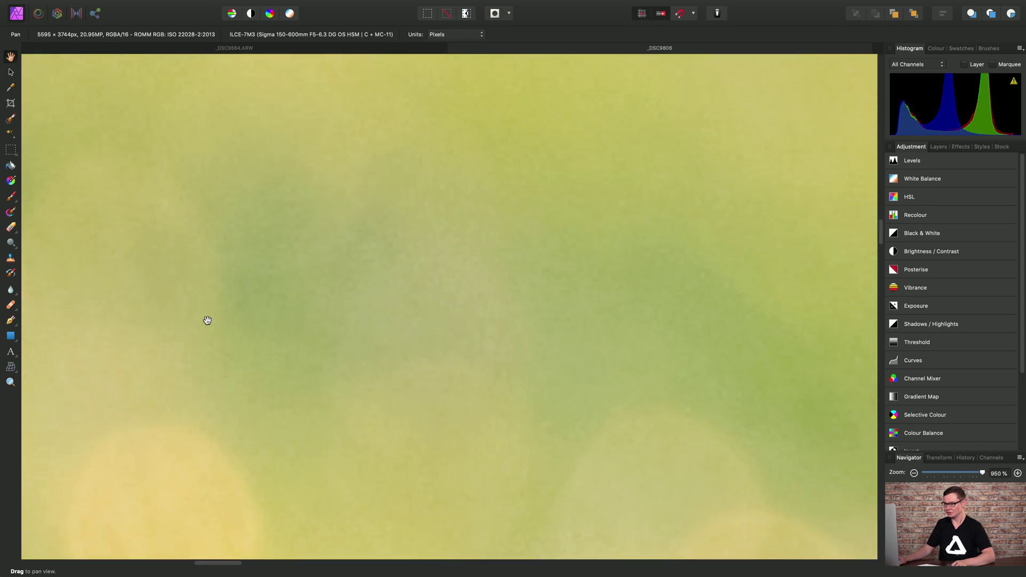
scroll(377, 229, up, 5)
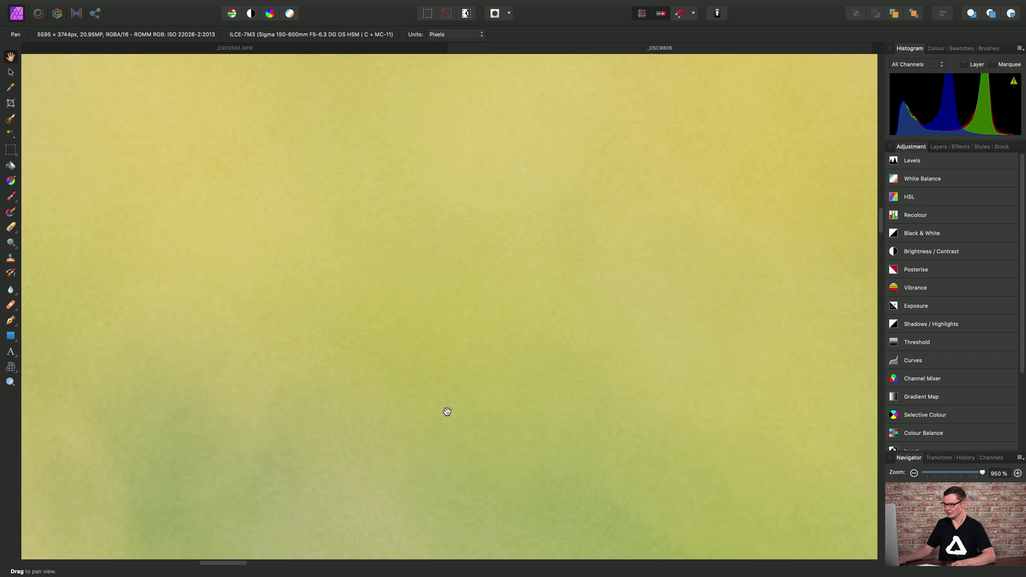
scroll(446, 412, down, 5)
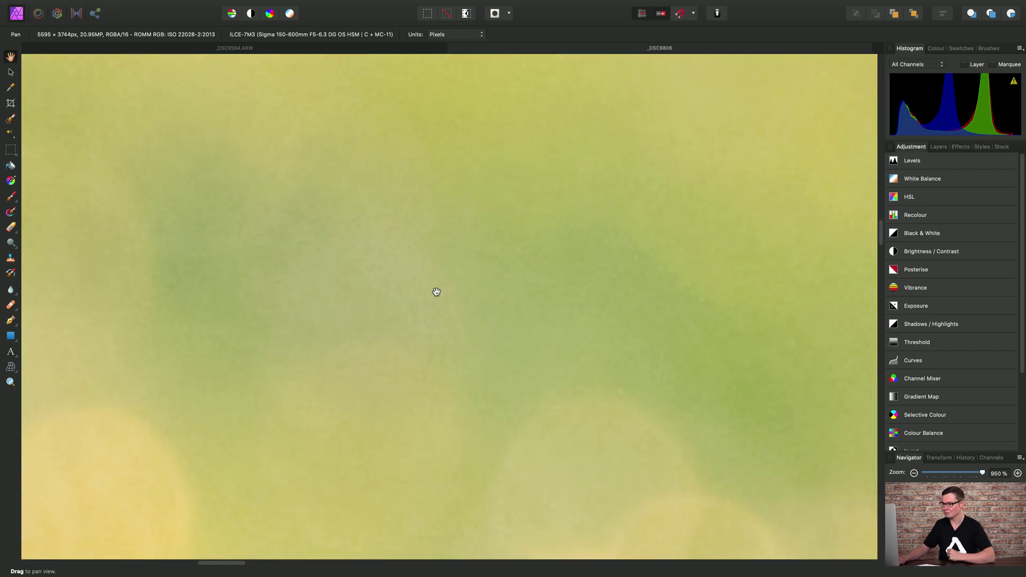
mouse_move(415, 4)
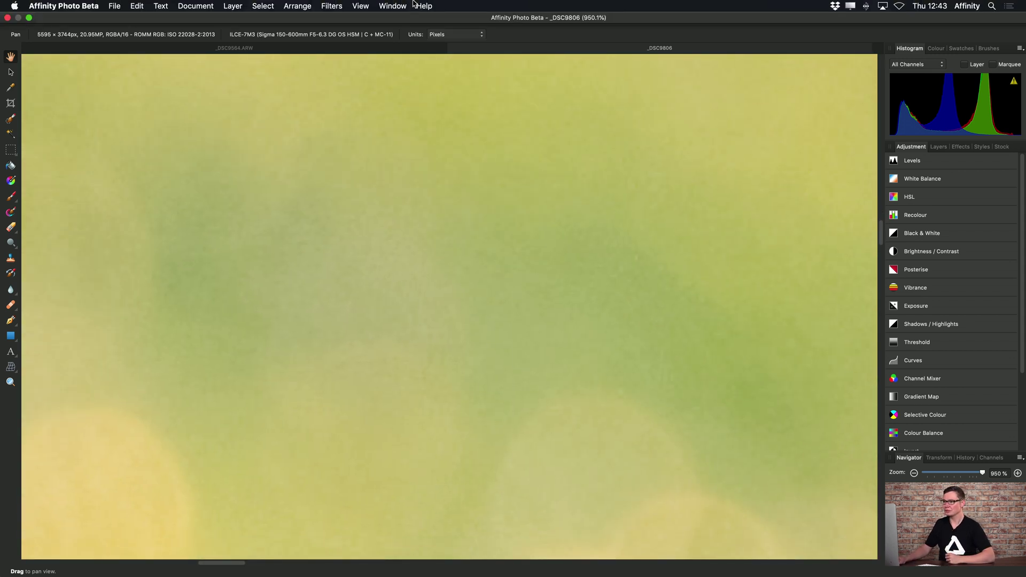
Step: Apply Filters > Noise > Denoise to the whole sheep photo with Luminance at 36%
click(337, 7)
mouse_move(355, 50)
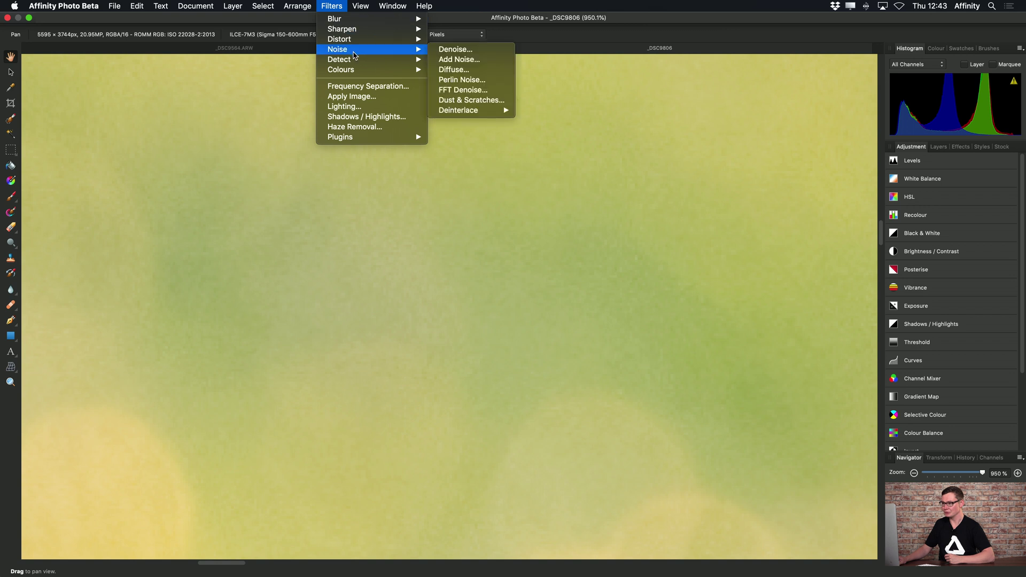
click(476, 50)
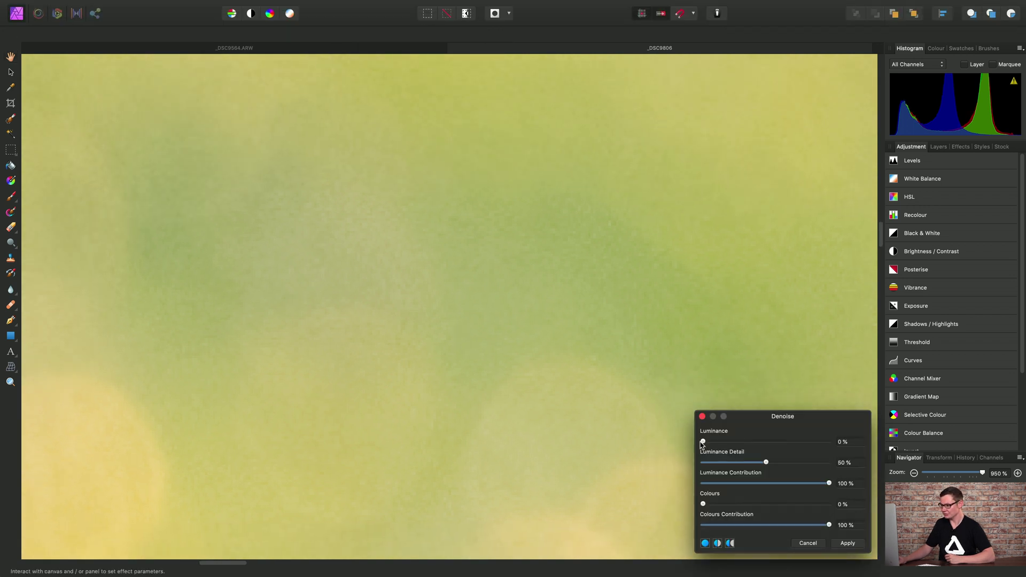
drag(703, 442, 748, 452)
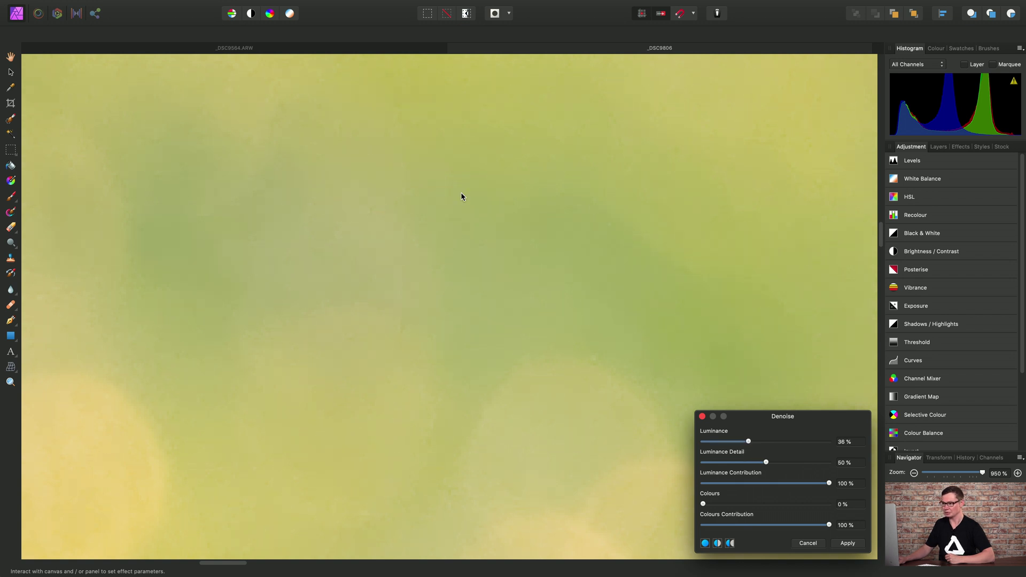
click(850, 544)
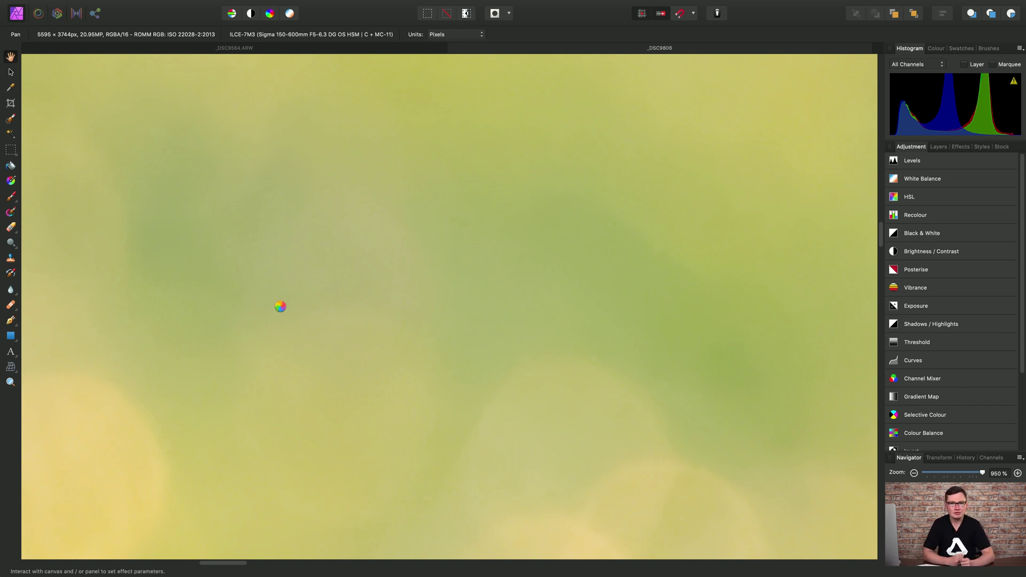
scroll(344, 344, down, 5)
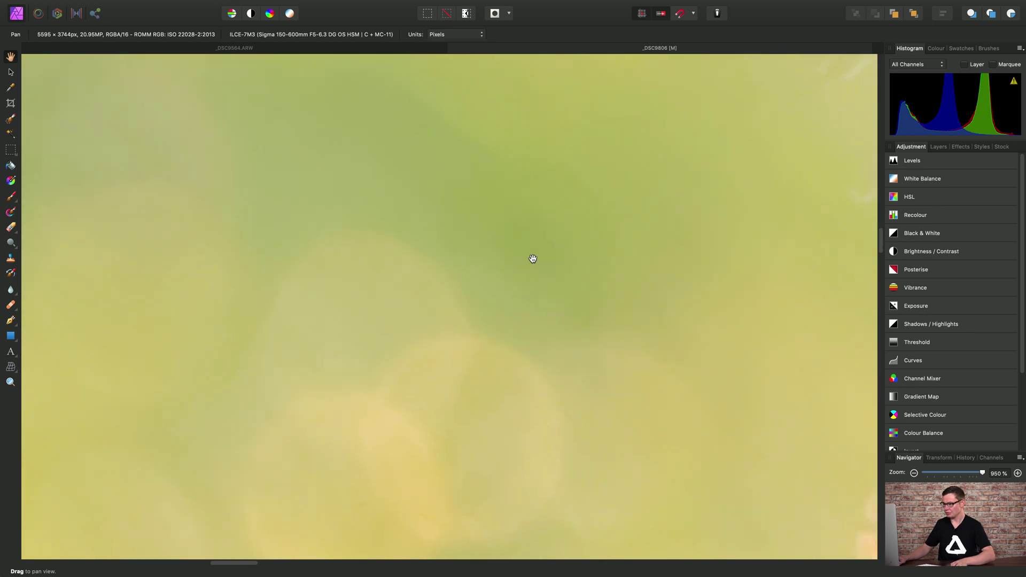
scroll(308, 404, down, 4)
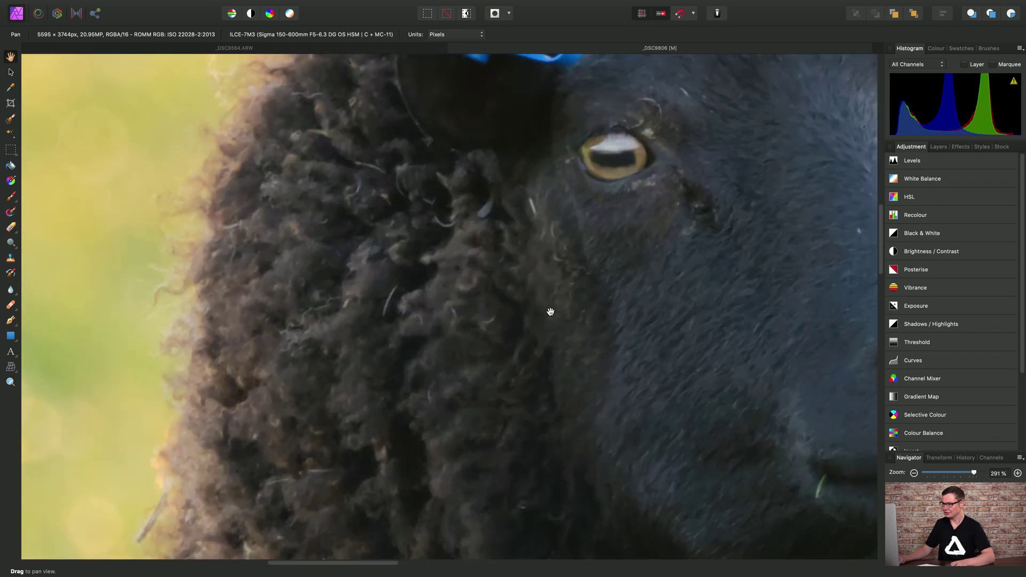
scroll(341, 327, up, 5)
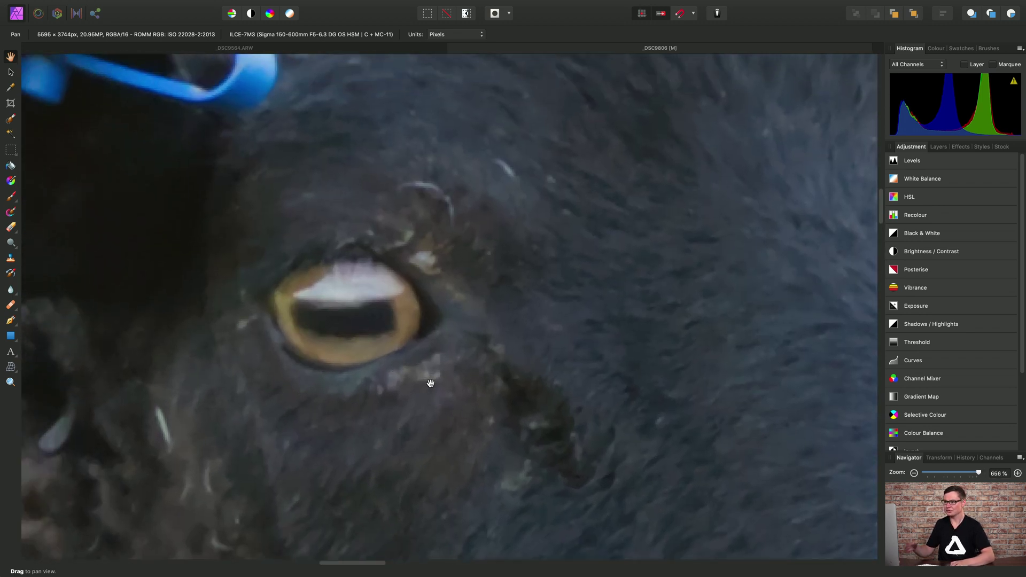
scroll(435, 378, down, 7)
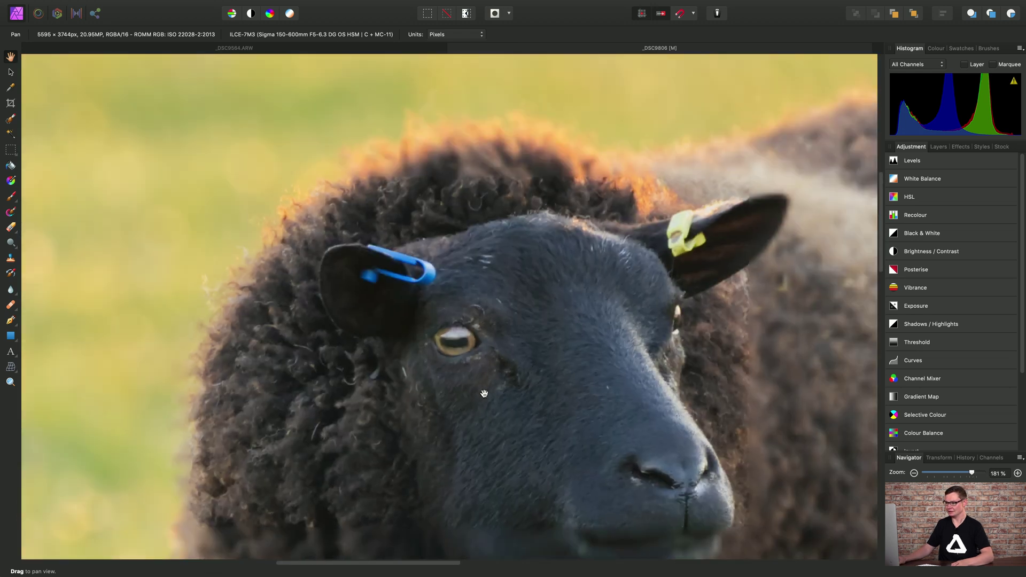
scroll(653, 257, left, 5)
scroll(668, 327, up, 4)
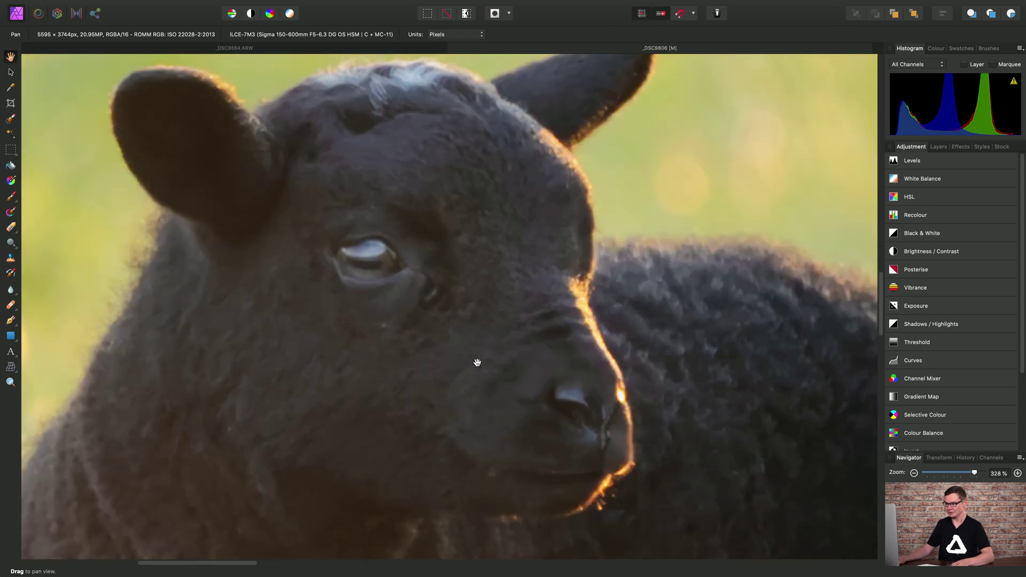
scroll(429, 347, up, 1)
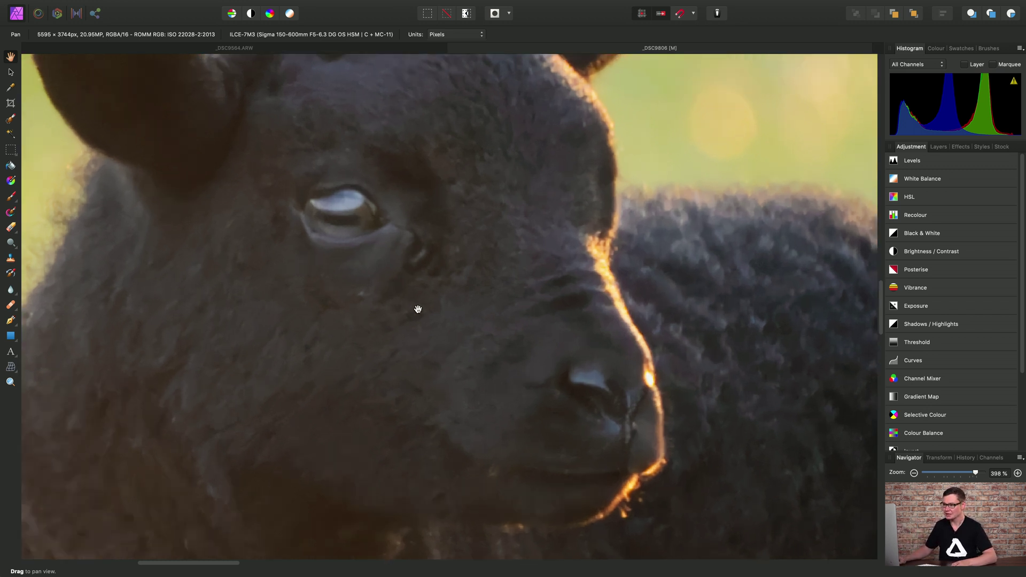
scroll(443, 321, up, 2)
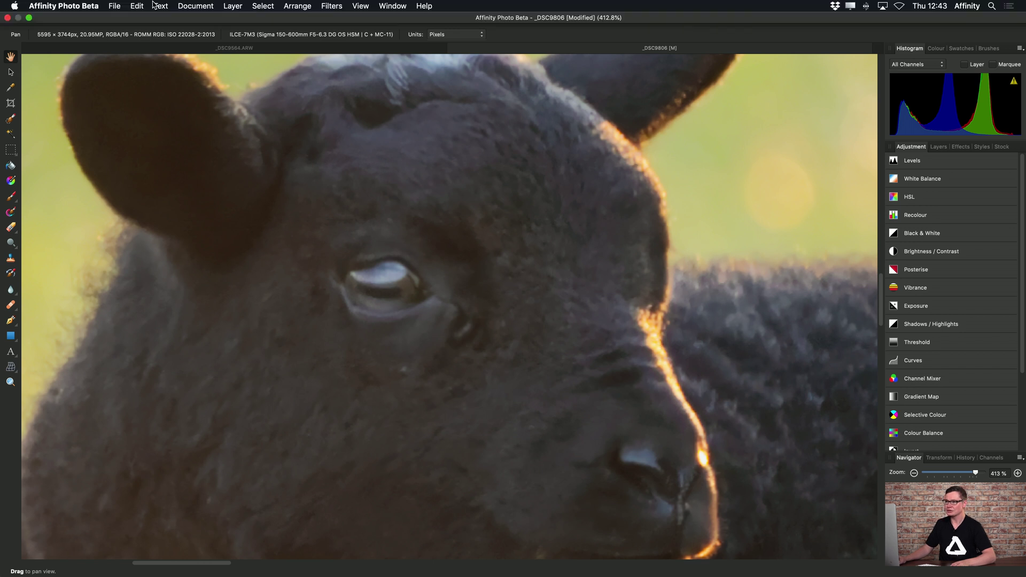
Step: Undo the 36% noise reduction and zoom out to see the whole sheep photo
click(137, 6)
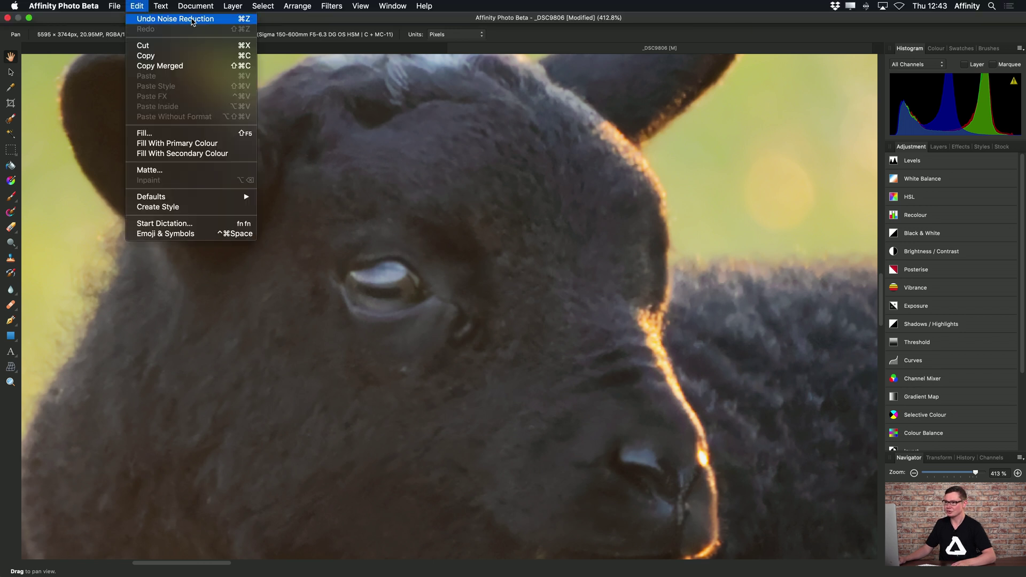
click(193, 20)
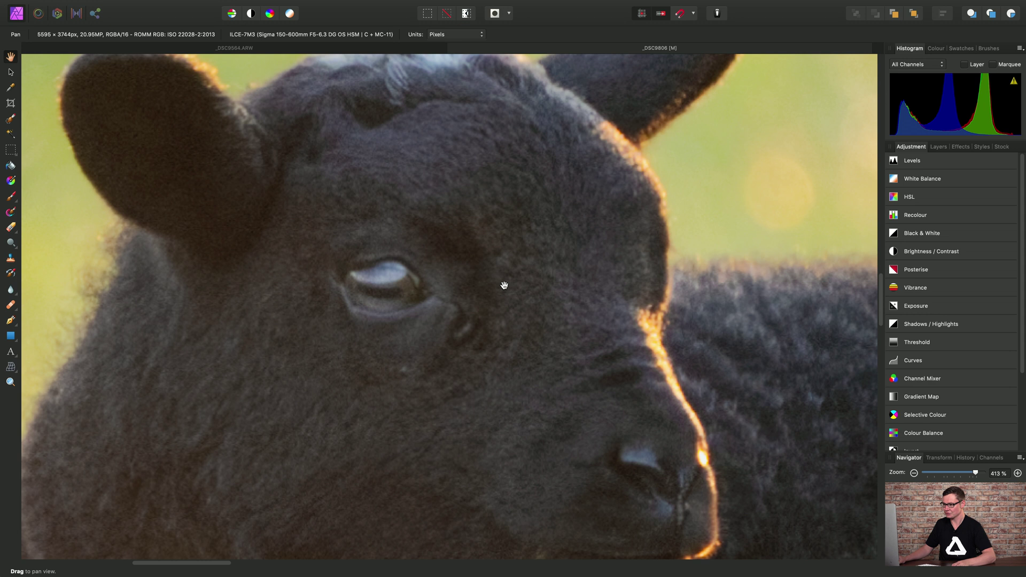
scroll(506, 287, up, 2)
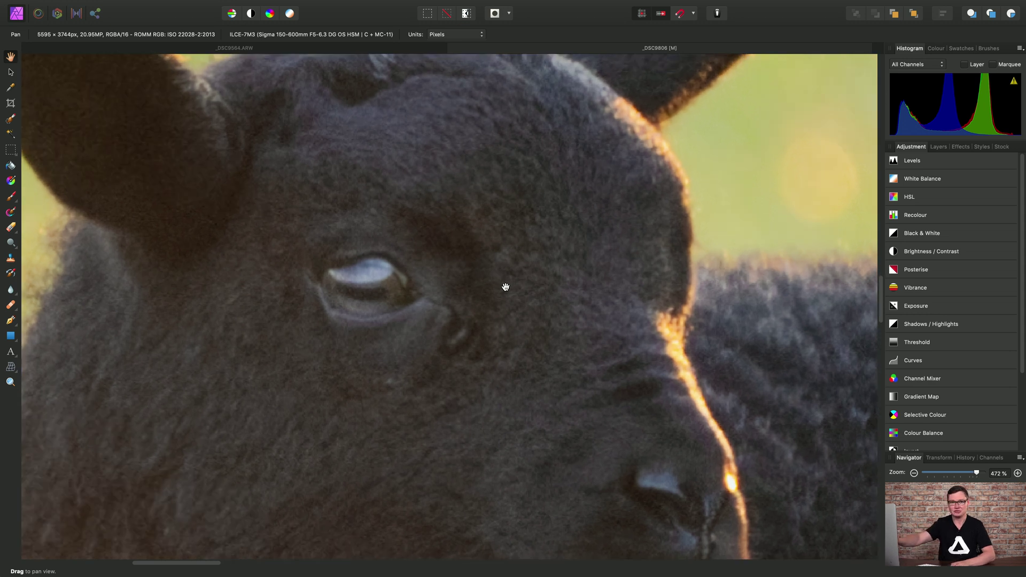
scroll(505, 287, down, 5)
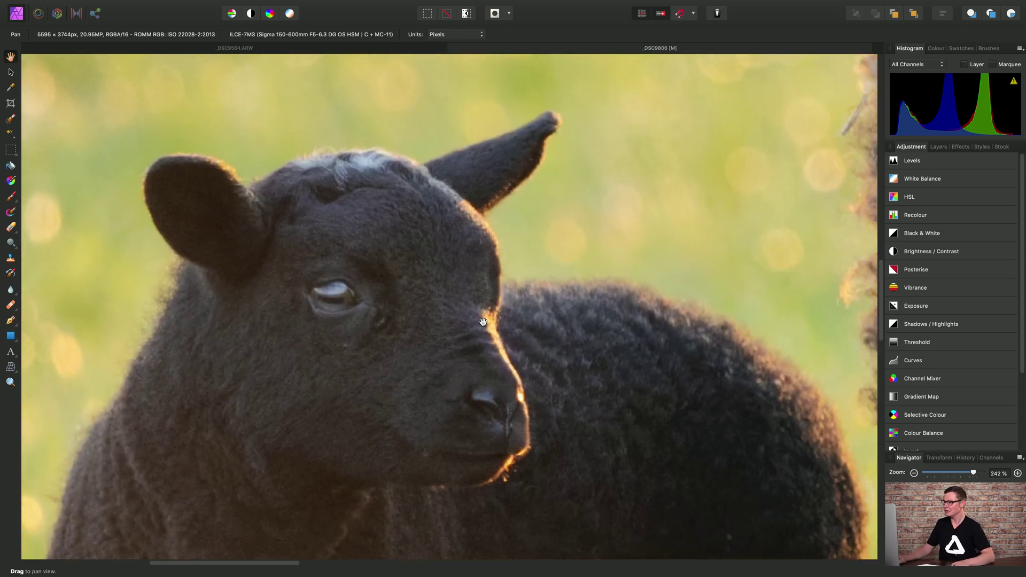
scroll(505, 325, down, 7)
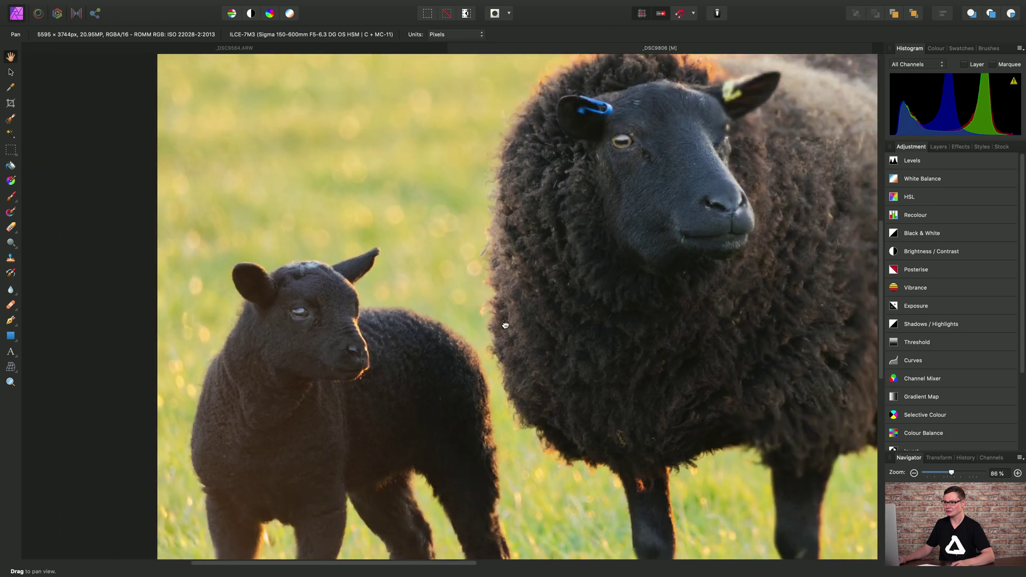
drag(506, 324, 419, 356)
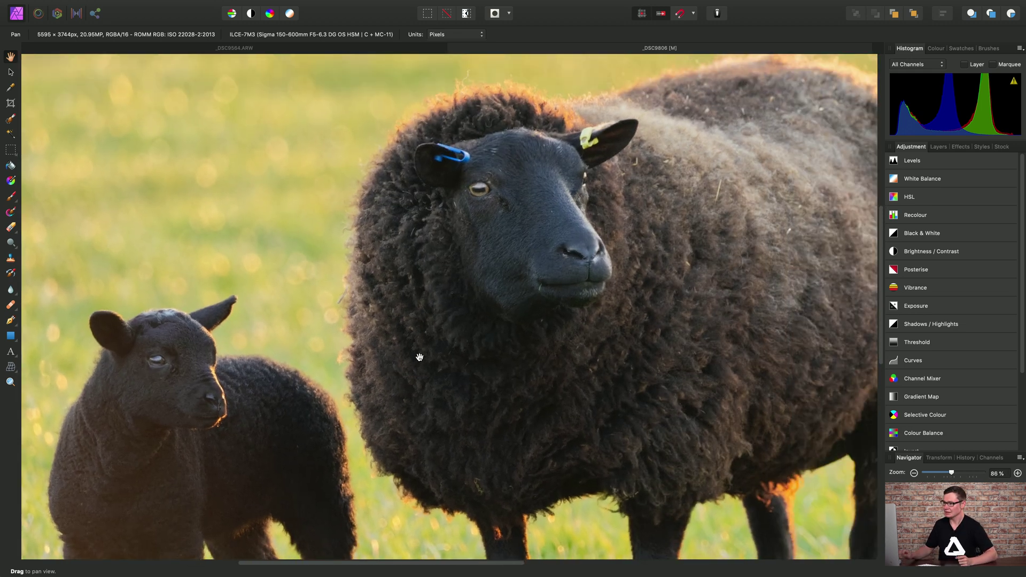
drag(515, 339, 417, 281)
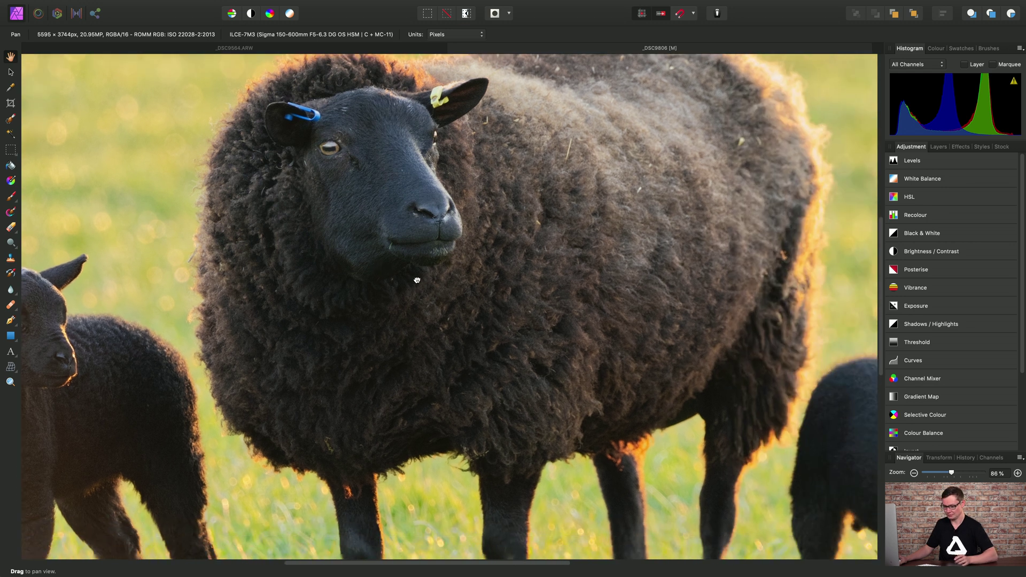
scroll(421, 288, down, 4)
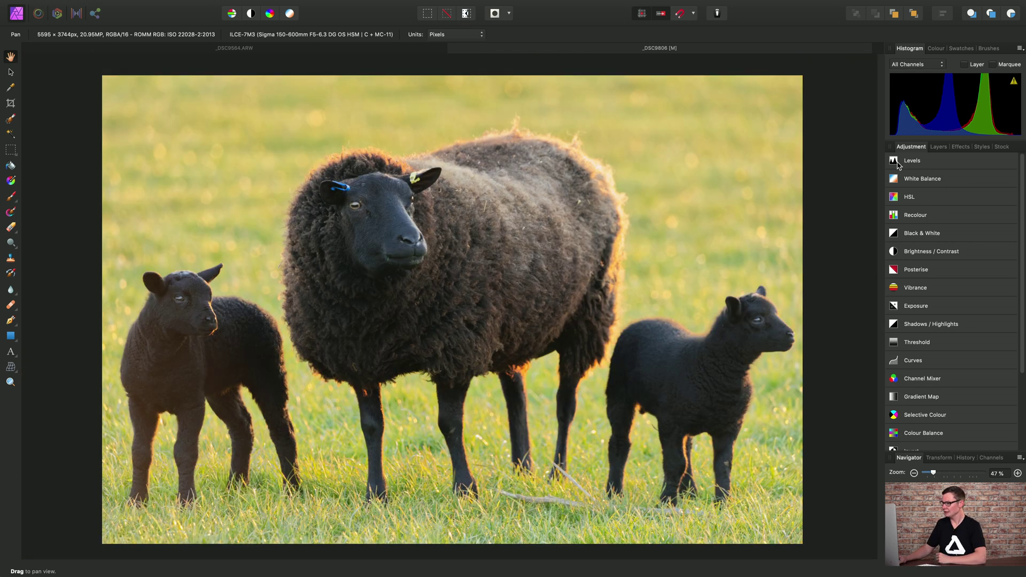
Step: Brush a selection snapped to the woolly edges of the adult sheep and both lambs
click(938, 146)
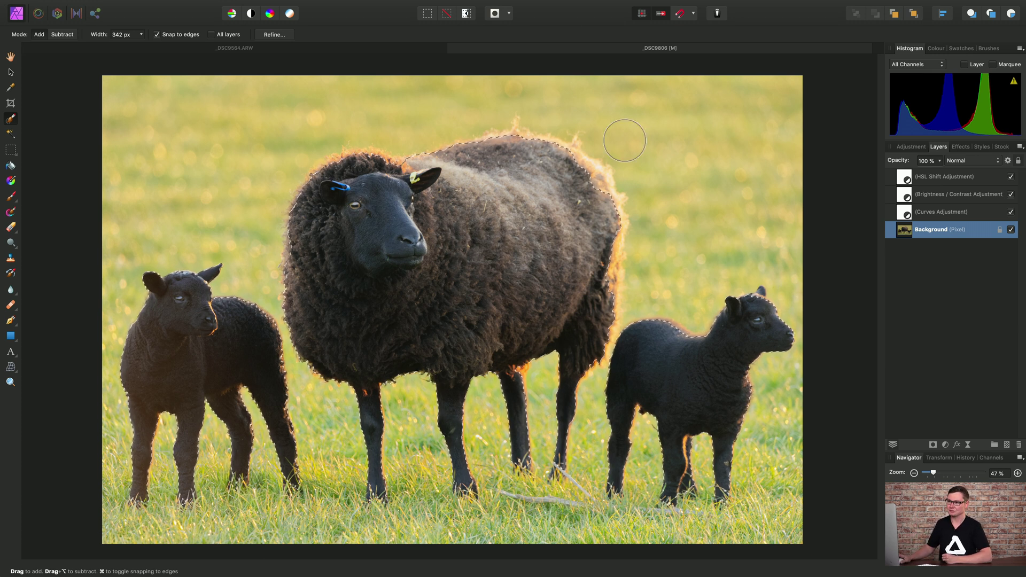
click(270, 6)
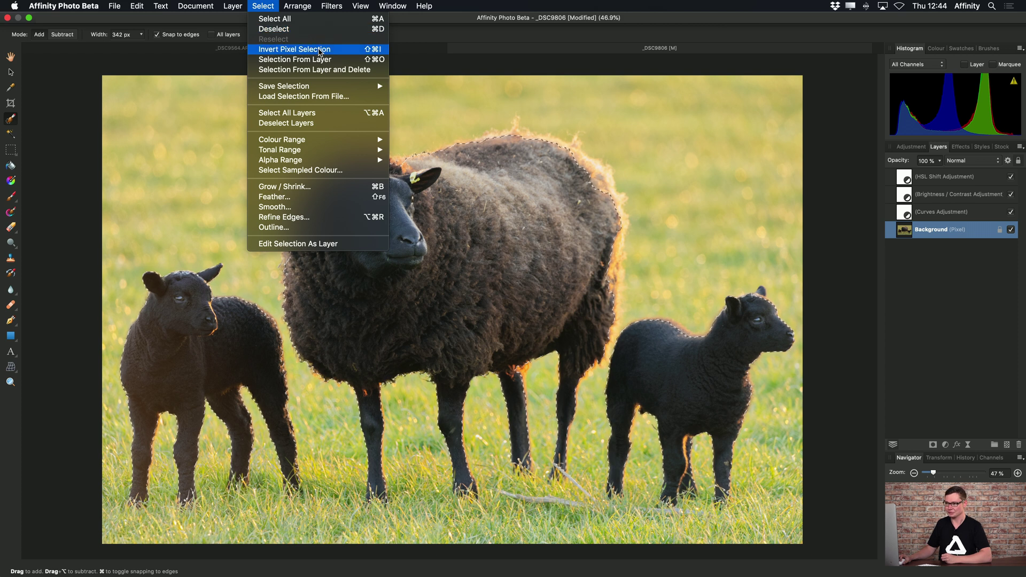
Step: Invert the selection onto the grass and add a Noise > Denoise live filter layer
click(318, 50)
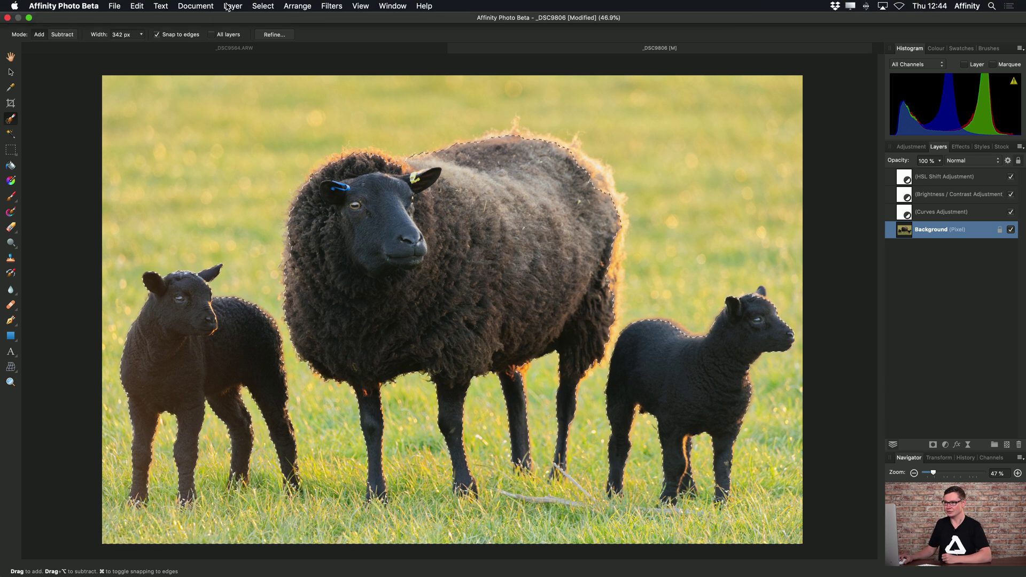
click(231, 6)
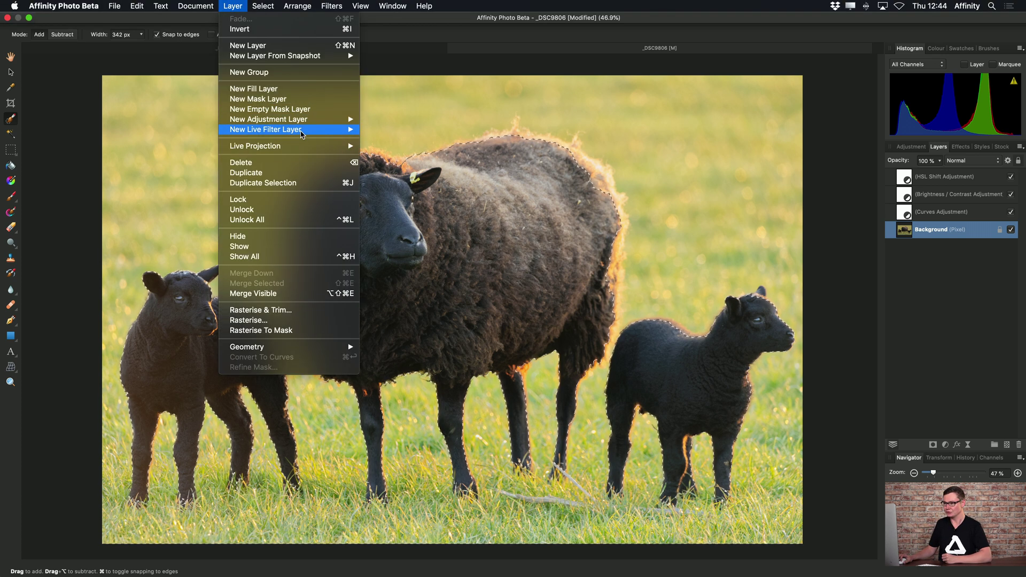
mouse_move(302, 134)
mouse_move(417, 164)
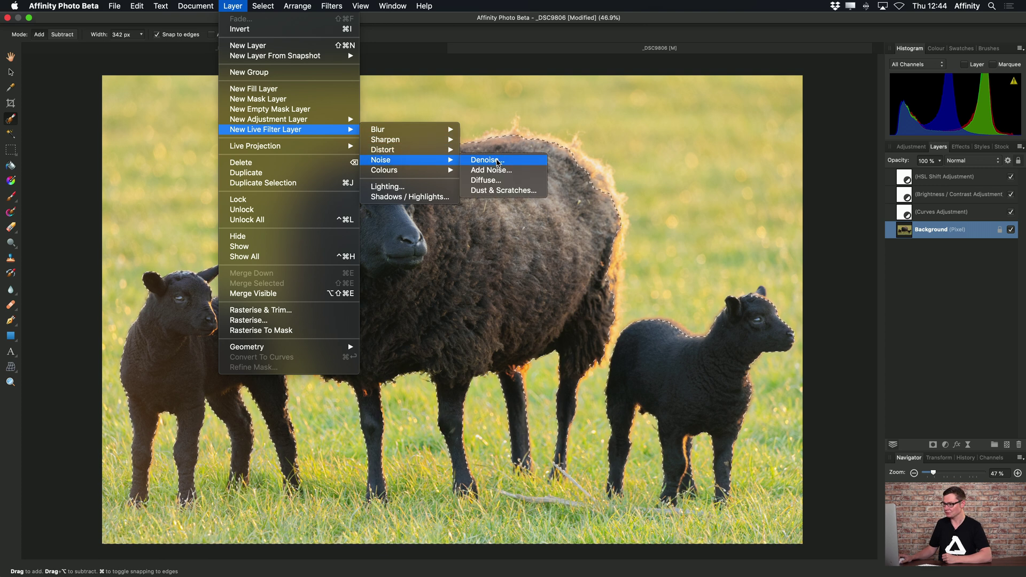
click(496, 162)
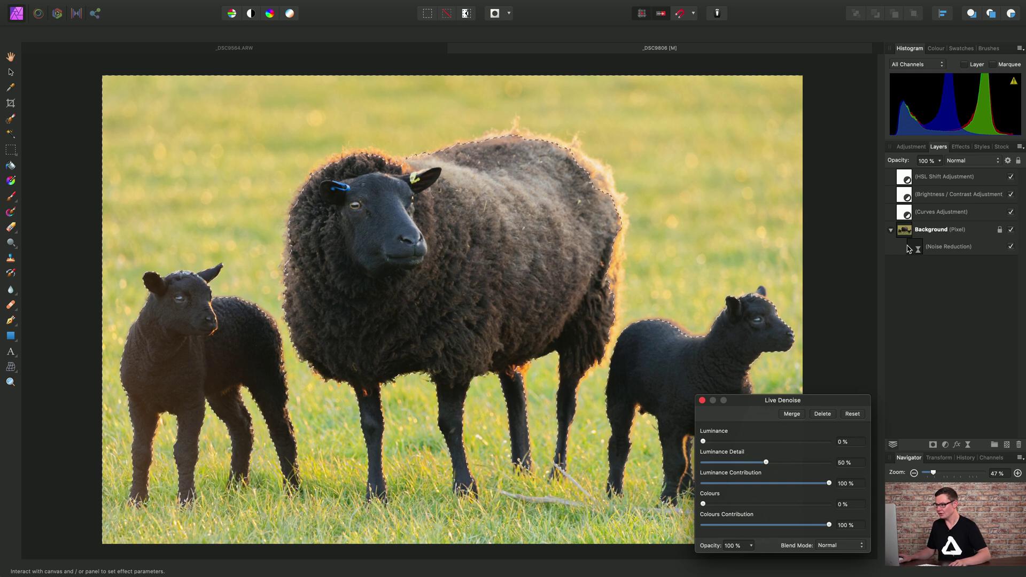
Step: Deselect everything and set the live Denoise Luminance to 43%
drag(759, 400, 751, 367)
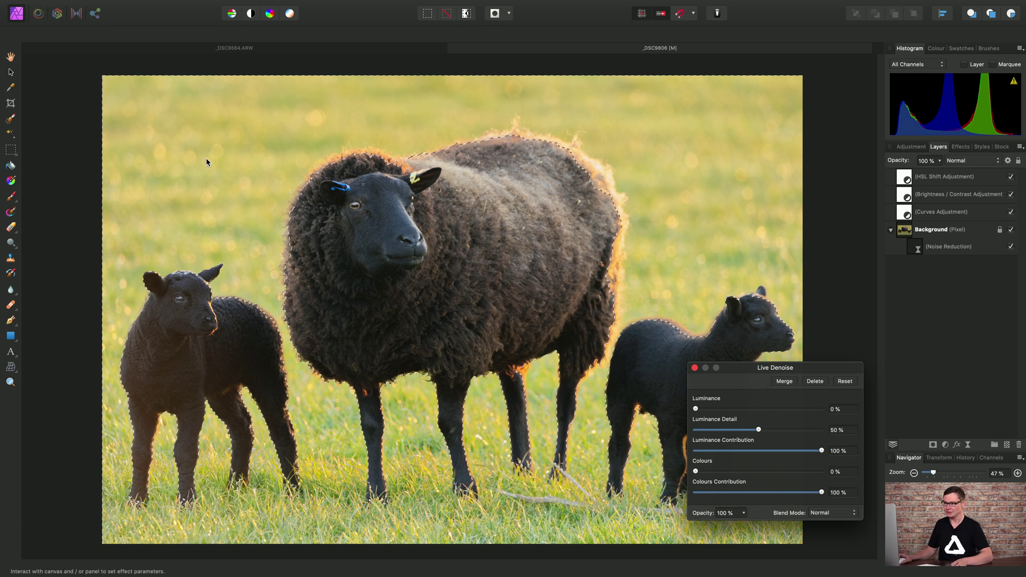
click(266, 5)
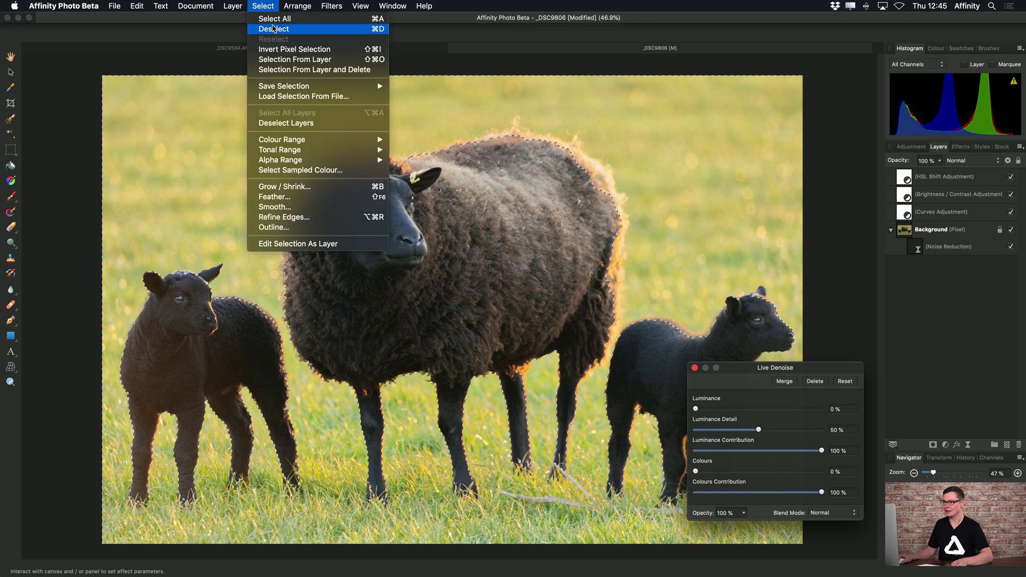
click(272, 29)
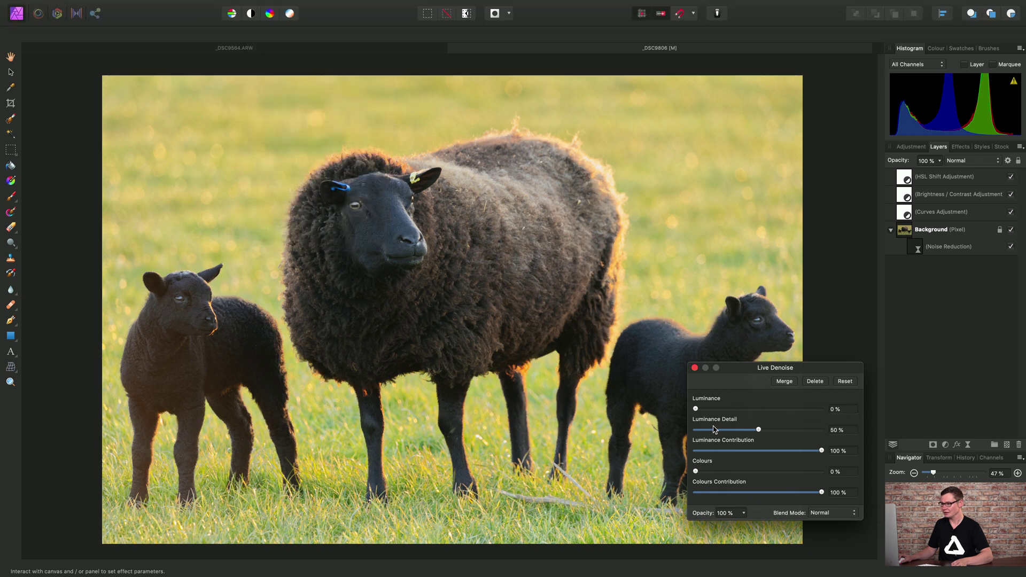
drag(706, 410, 747, 416)
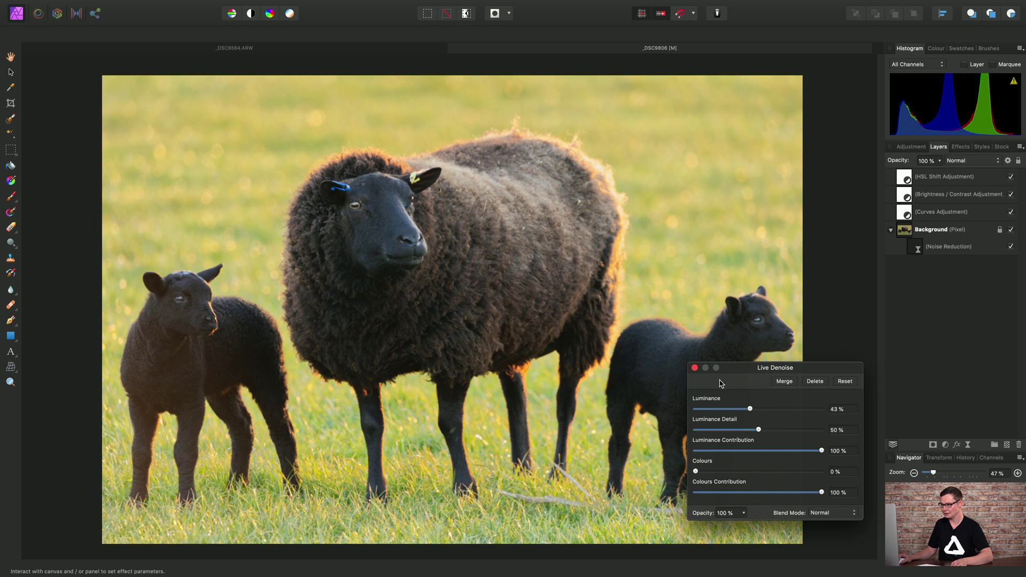
Step: Close the Denoise dialog, zoom to about 376% and inspect the grass, sheep's eye and lamb's face
click(695, 368)
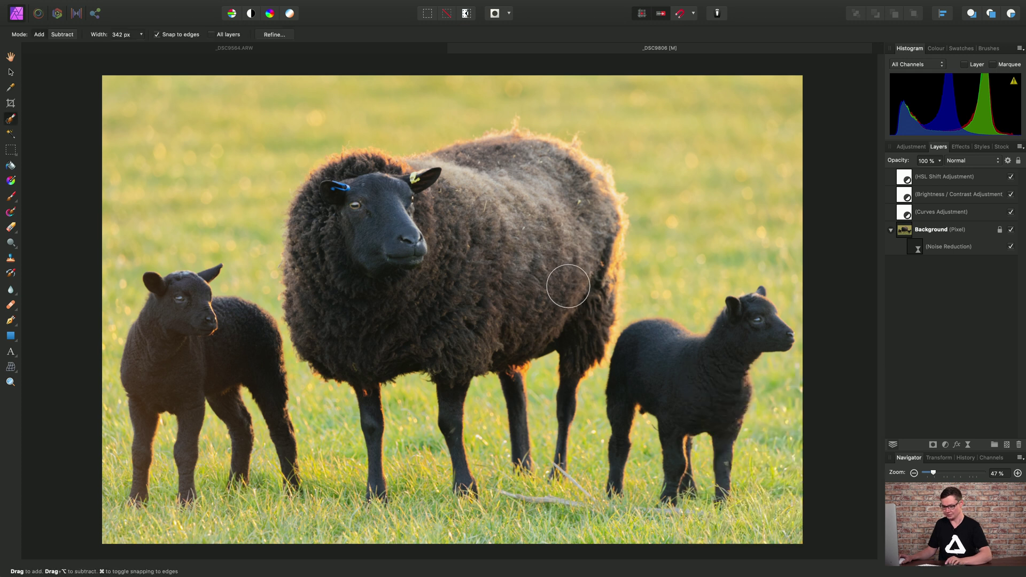
key(h)
scroll(213, 222, up, 5)
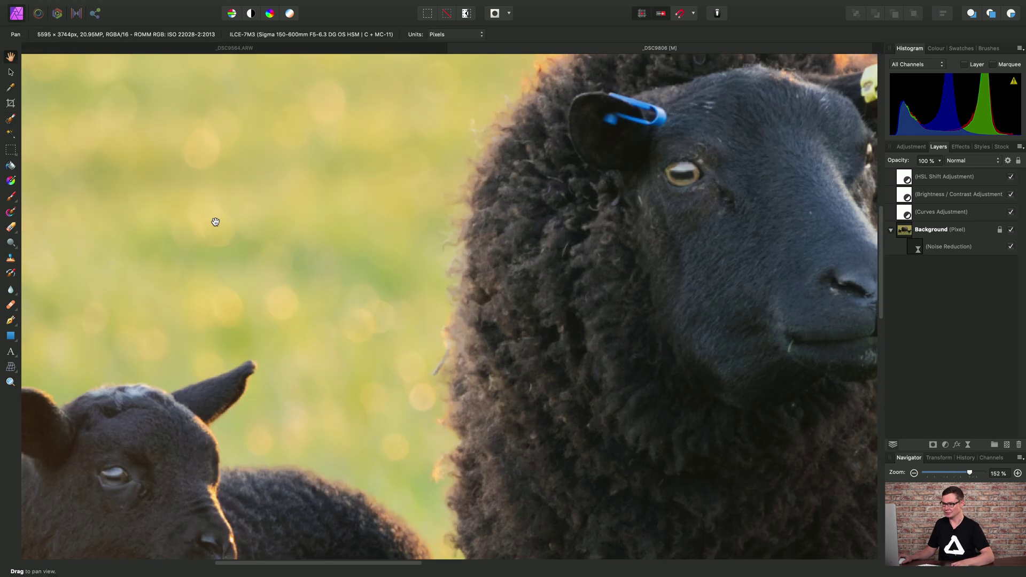
scroll(302, 226, up, 2)
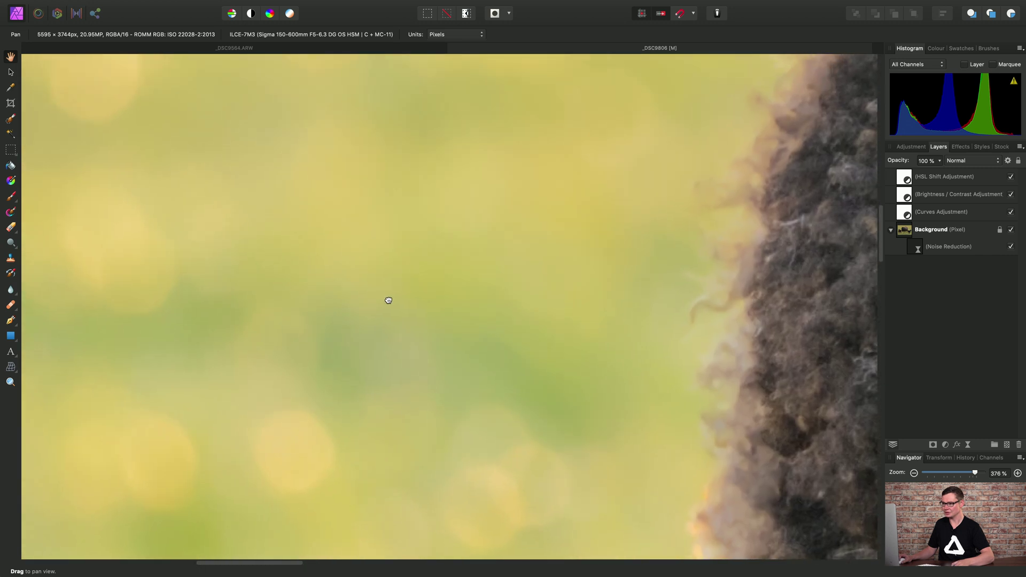
drag(417, 215, 435, 314)
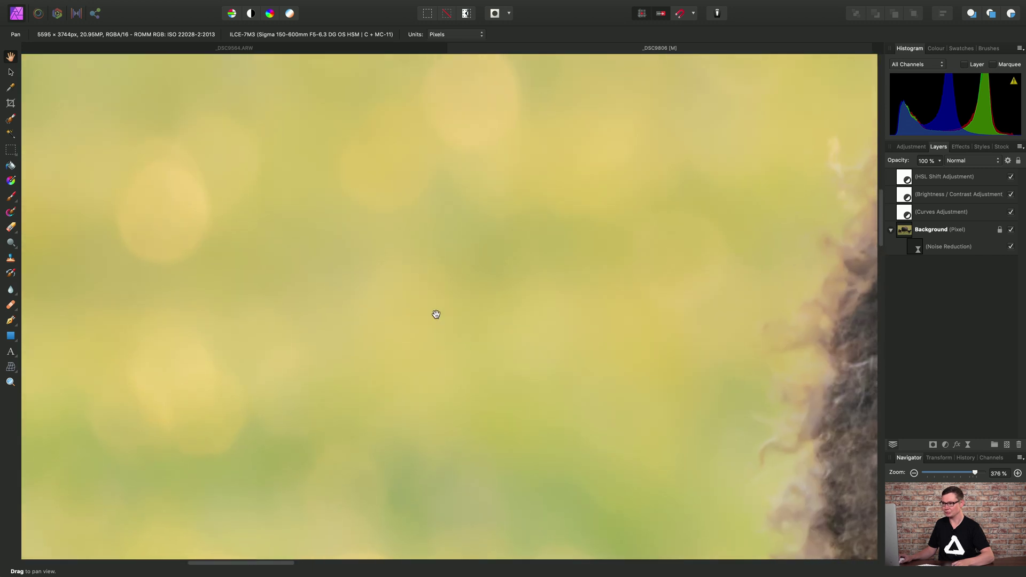
drag(709, 305, 286, 294)
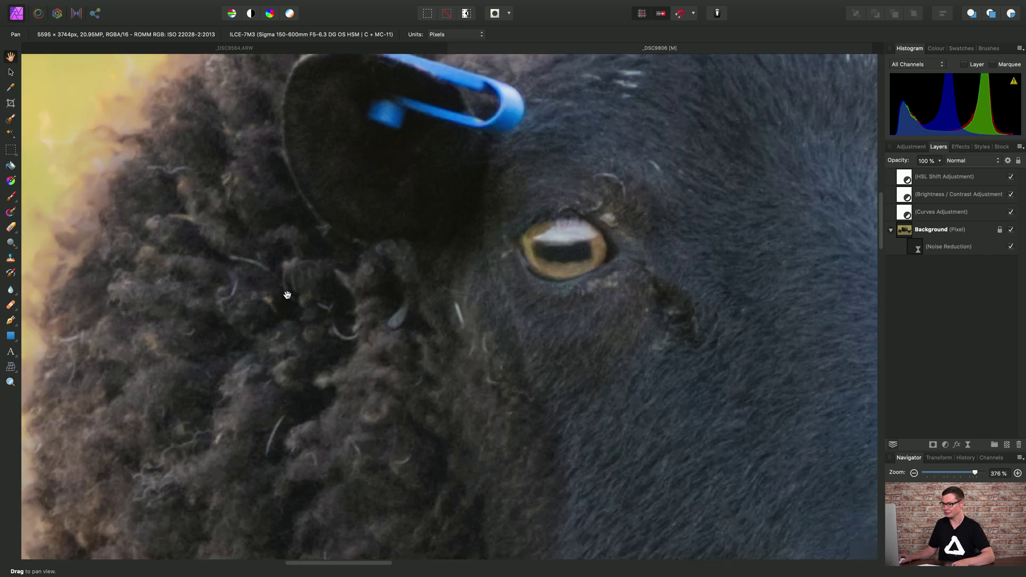
drag(705, 334, 408, 328)
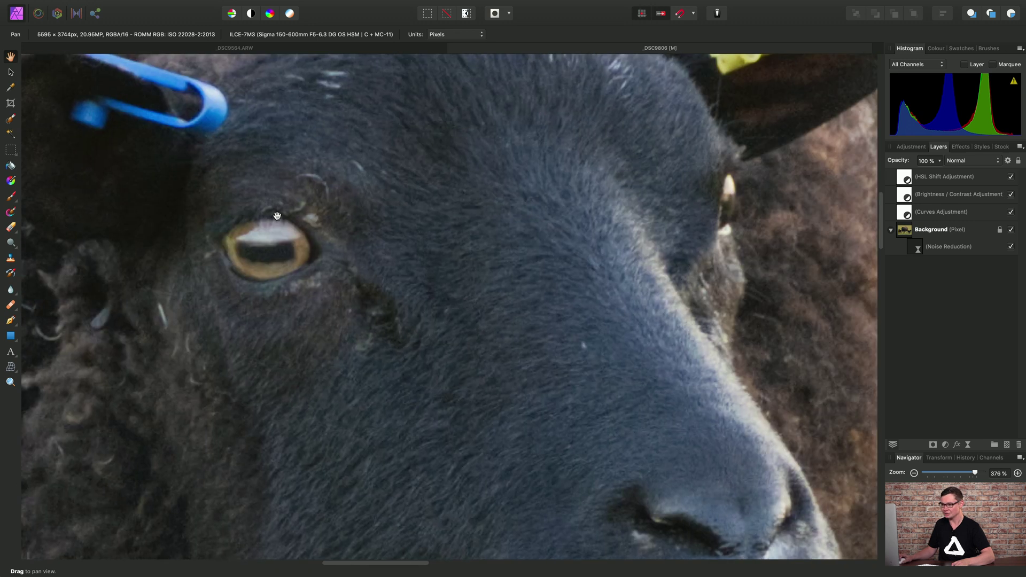
drag(277, 215, 522, 217)
scroll(522, 218, down, 3)
drag(454, 304, 420, 335)
scroll(416, 339, up, 2)
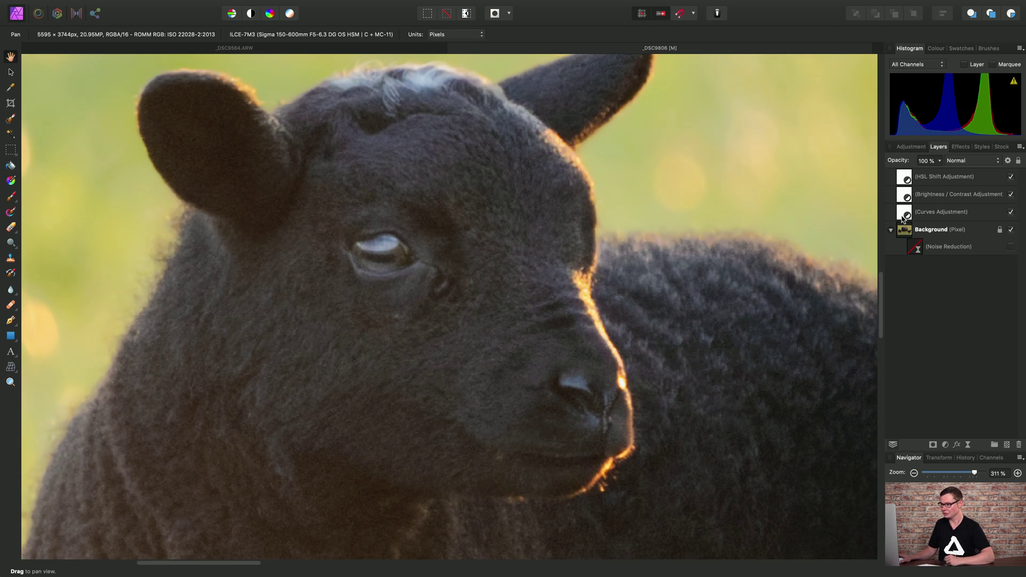
Step: Compare the lamb and background with Noise Reduction on and off, then zoom to fit
drag(671, 155, 651, 244)
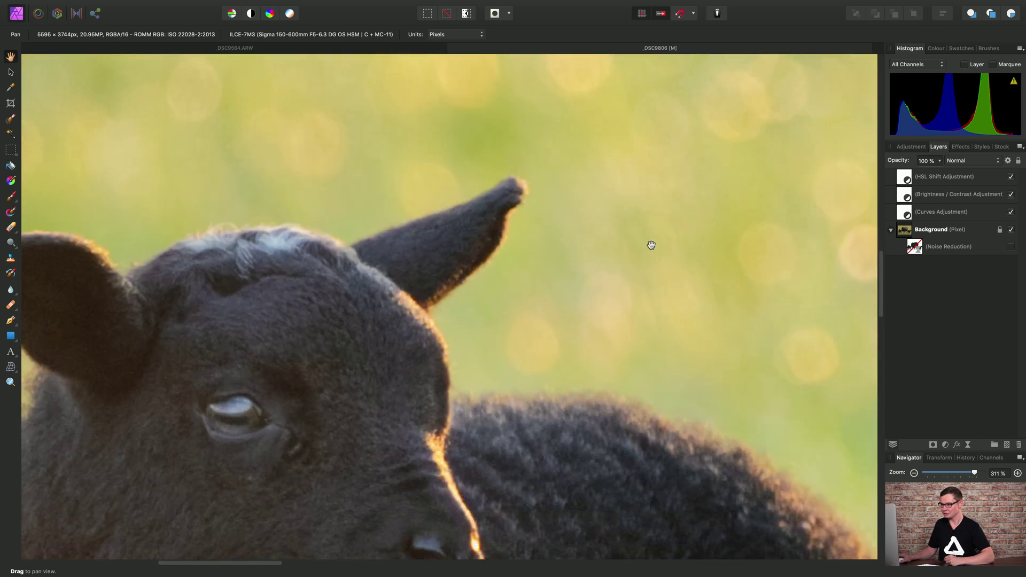
drag(460, 391, 532, 331)
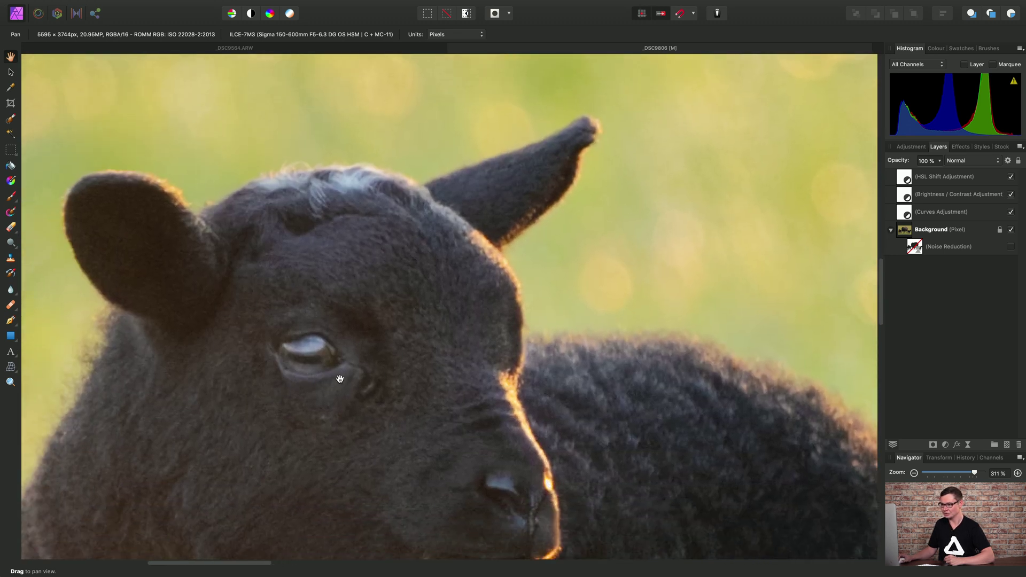
drag(456, 241, 309, 337)
drag(482, 300, 372, 444)
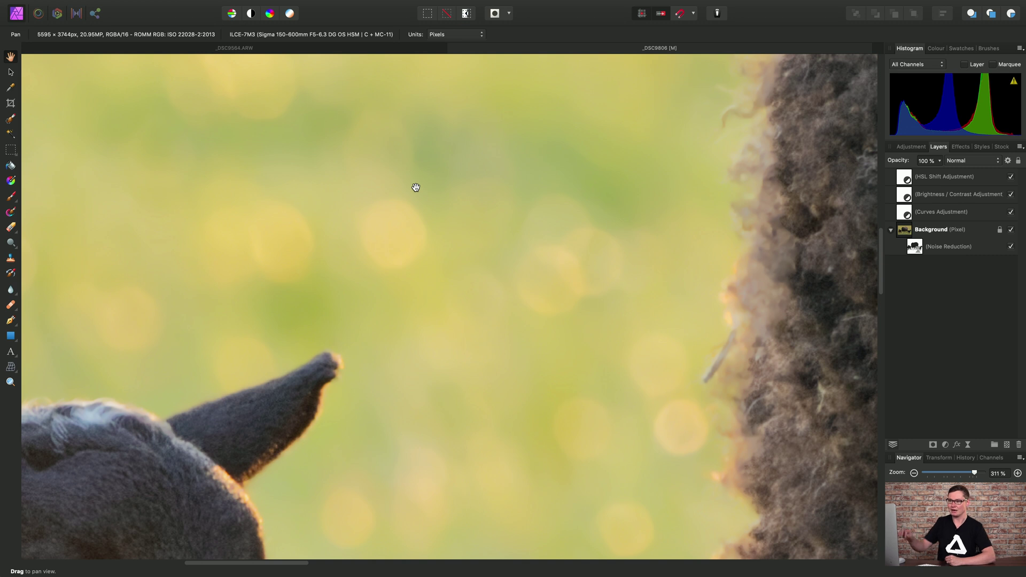
scroll(327, 328, down, 10)
scroll(327, 329, left, 10)
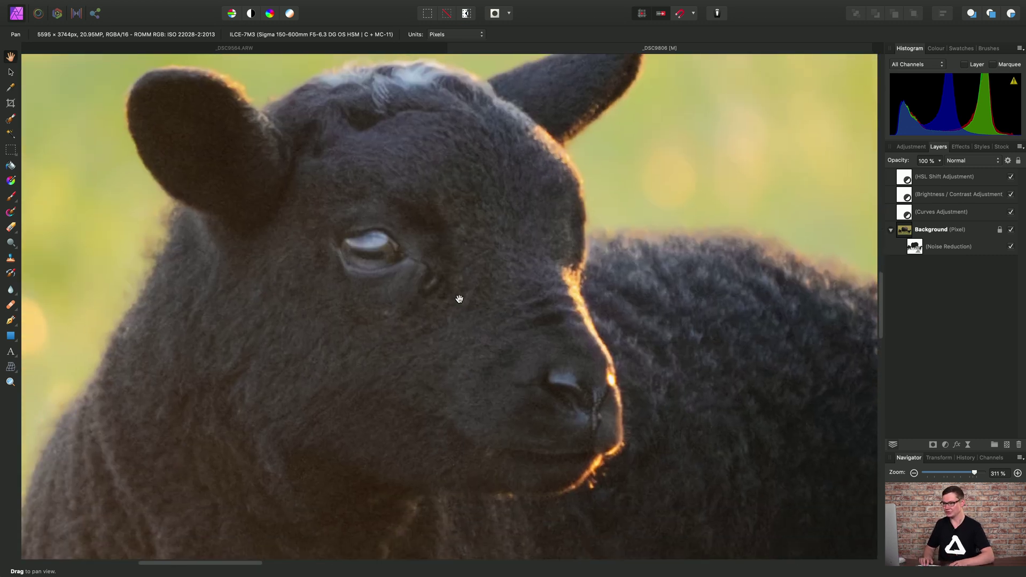
key(super+0)
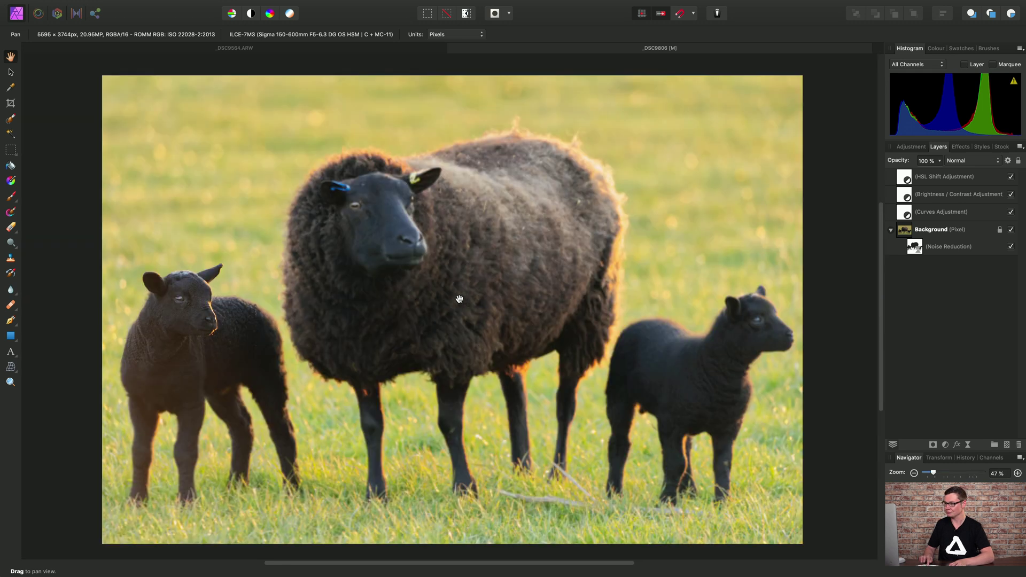